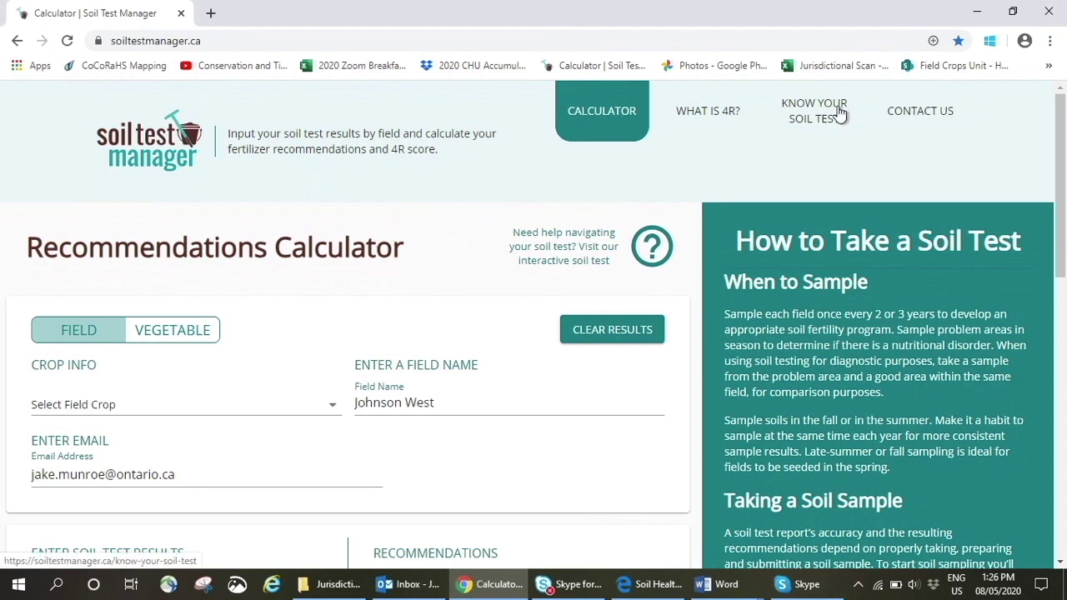
Step: Go to the Know your soil test page to see the Sample Soil Test results table
click(839, 114)
Step: Read the Magnesium test explanation on the Know your soil test page
scroll(857, 275, down, 1)
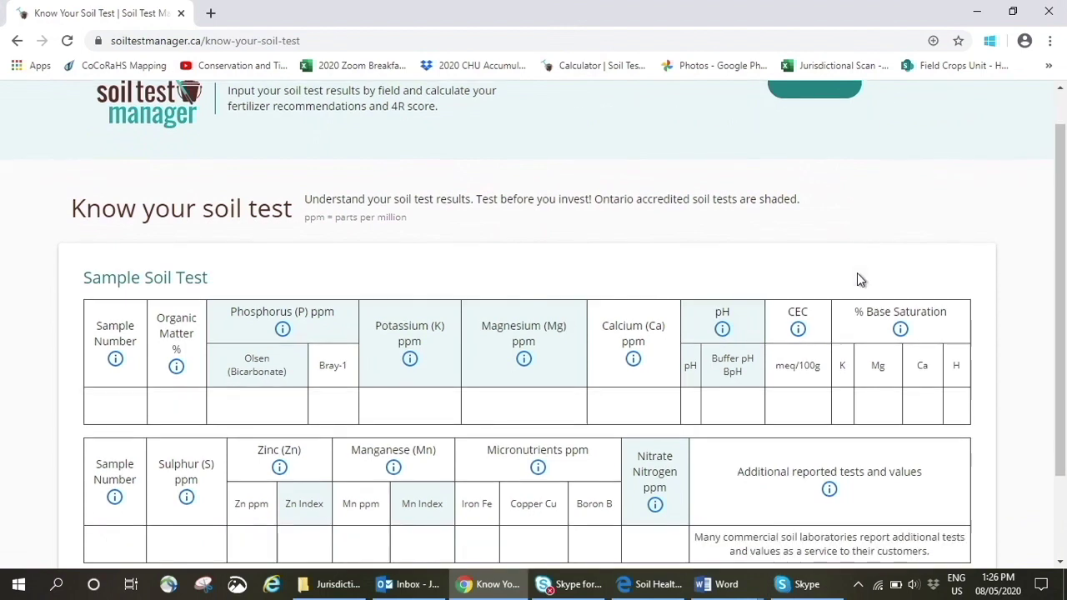
scroll(859, 279, down, 2)
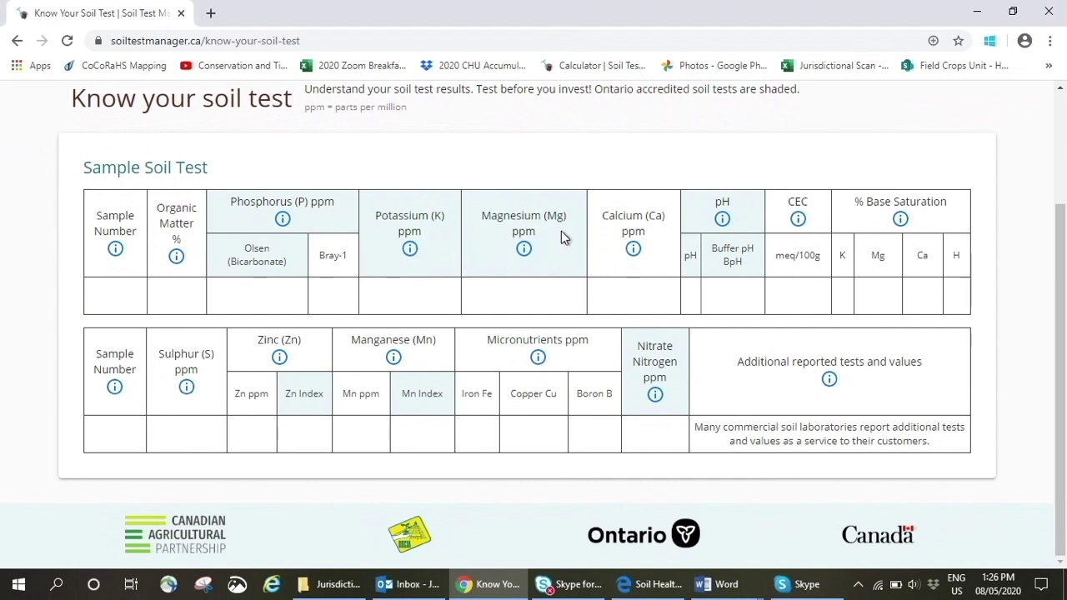
click(527, 251)
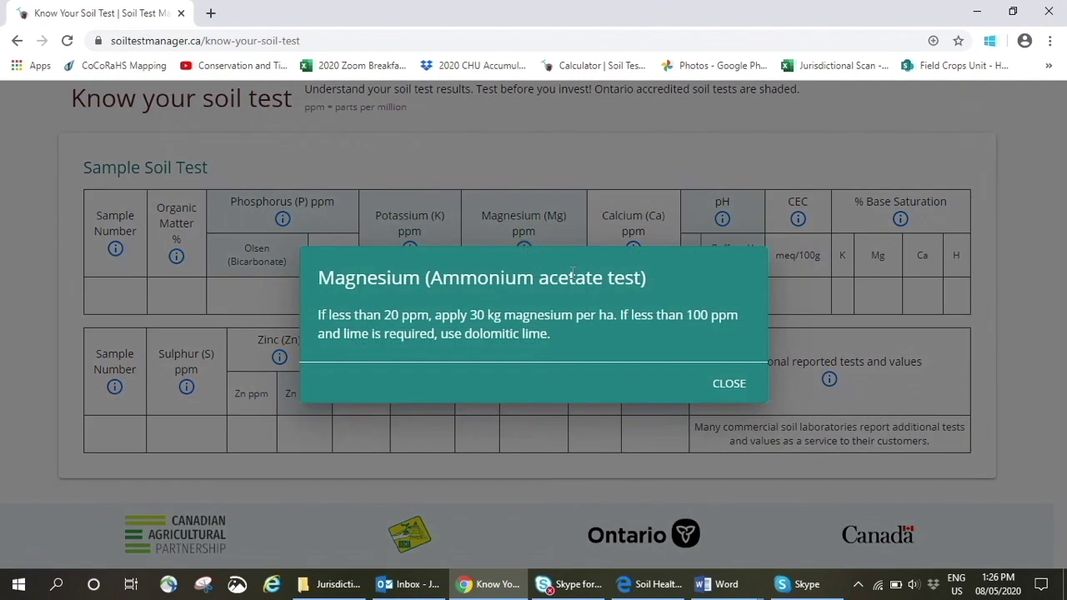
click(727, 384)
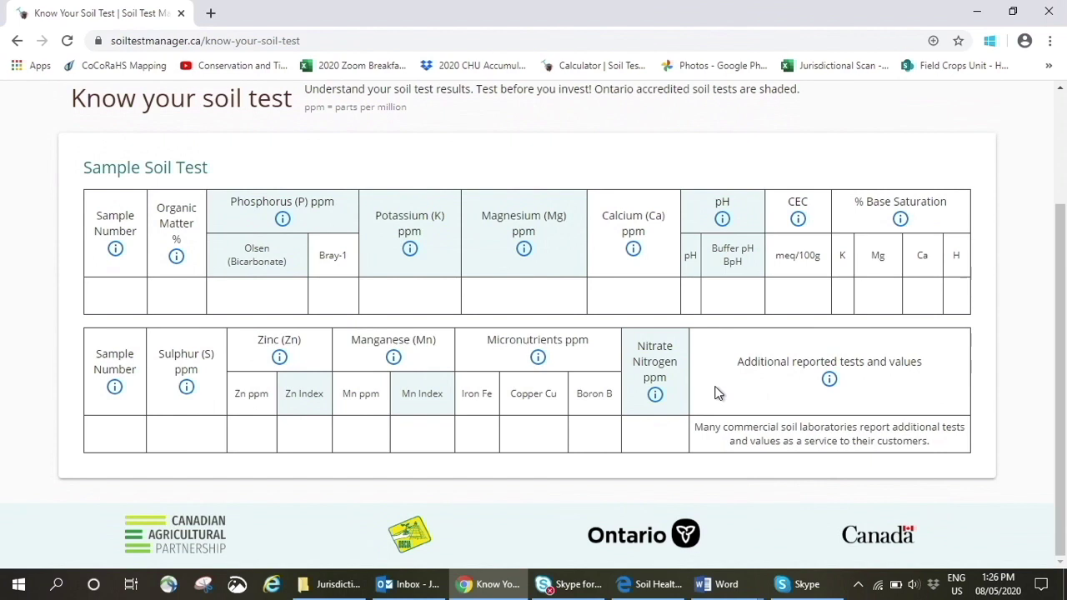
Step: Read the pH (saturated paste) and BpH (SMP test) explanation
click(722, 219)
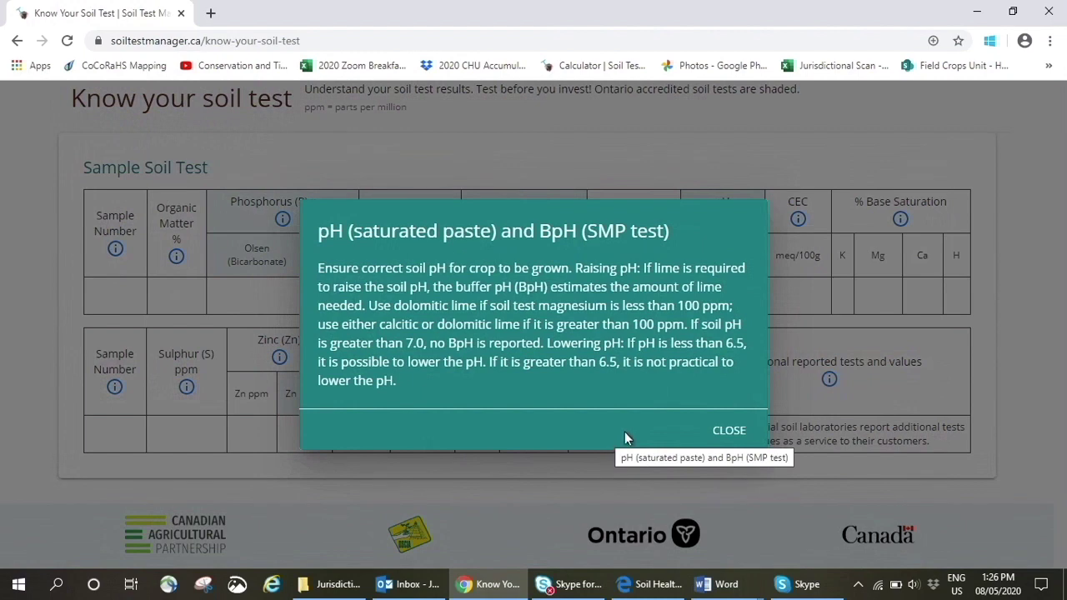
click(729, 432)
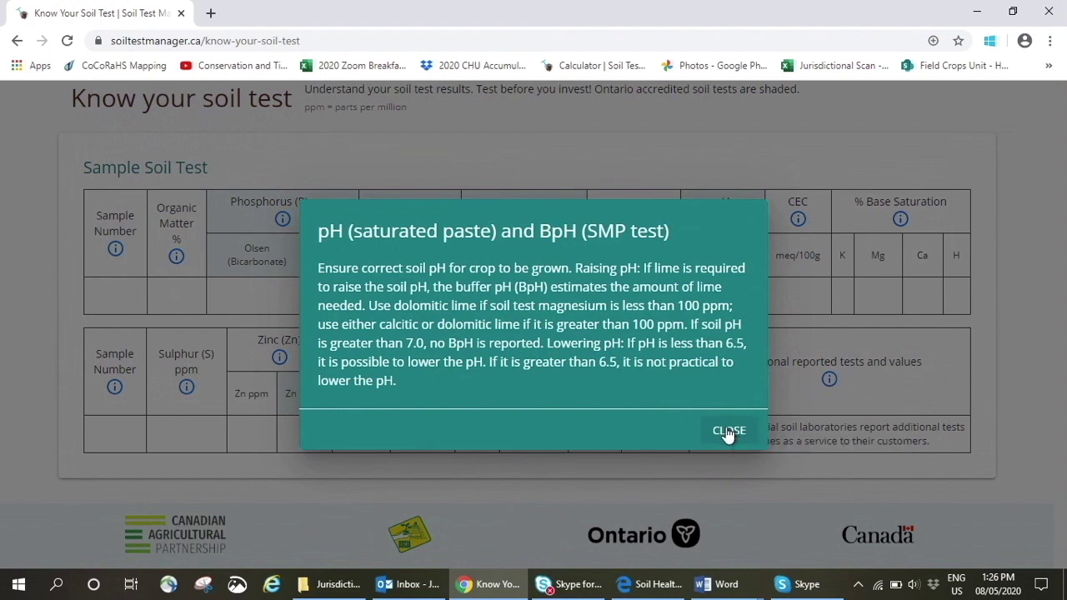
scroll(581, 246, up, 2)
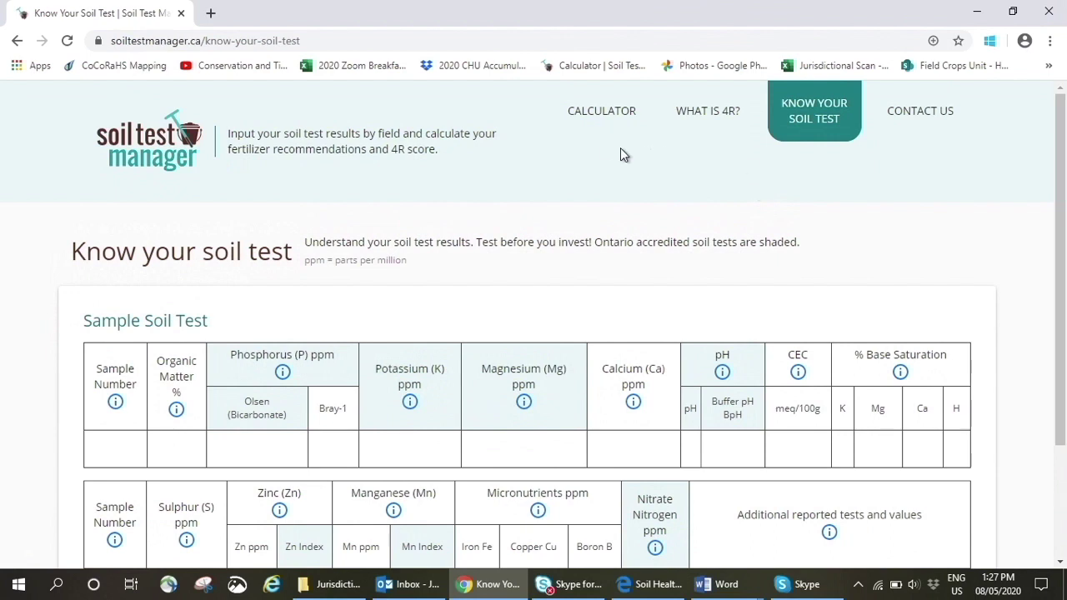
Step: Return to the Recommendations Calculator and browse the field crop list, keeping Corn
click(612, 124)
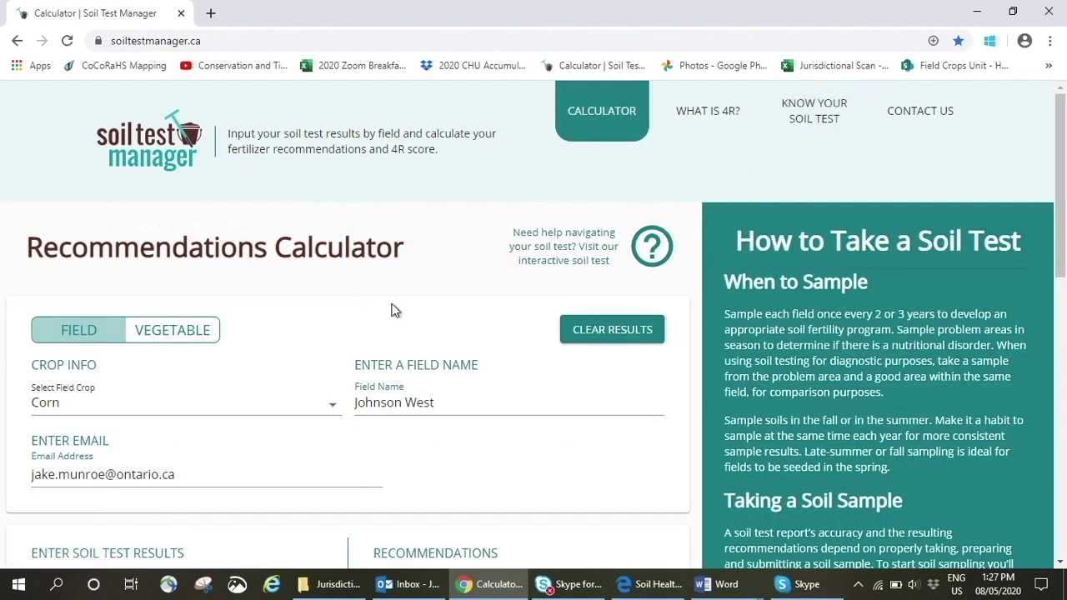
scroll(397, 307, down, 1)
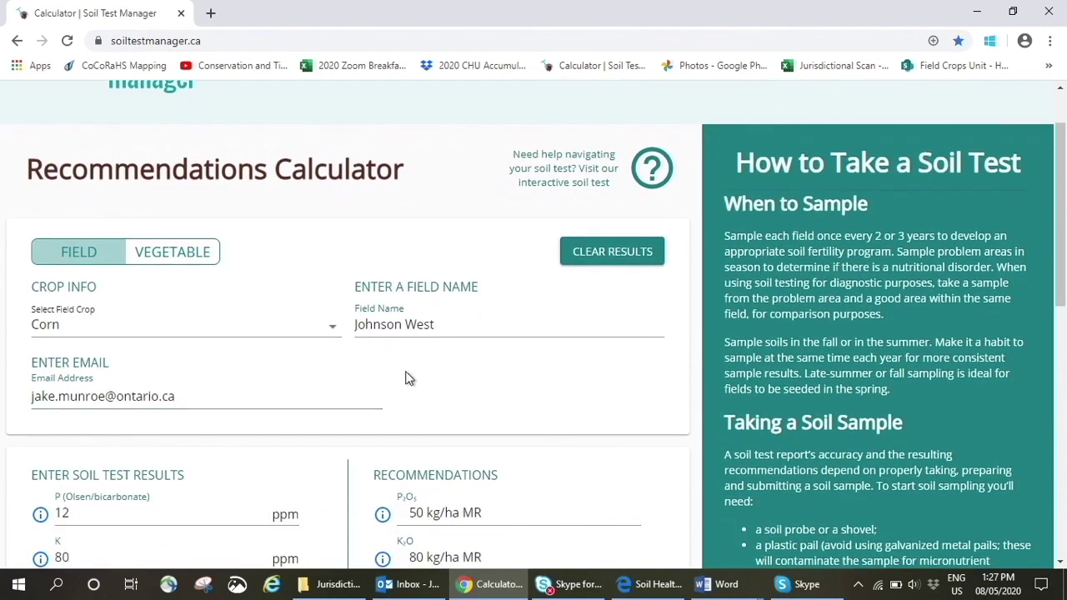
scroll(409, 378, down, 1)
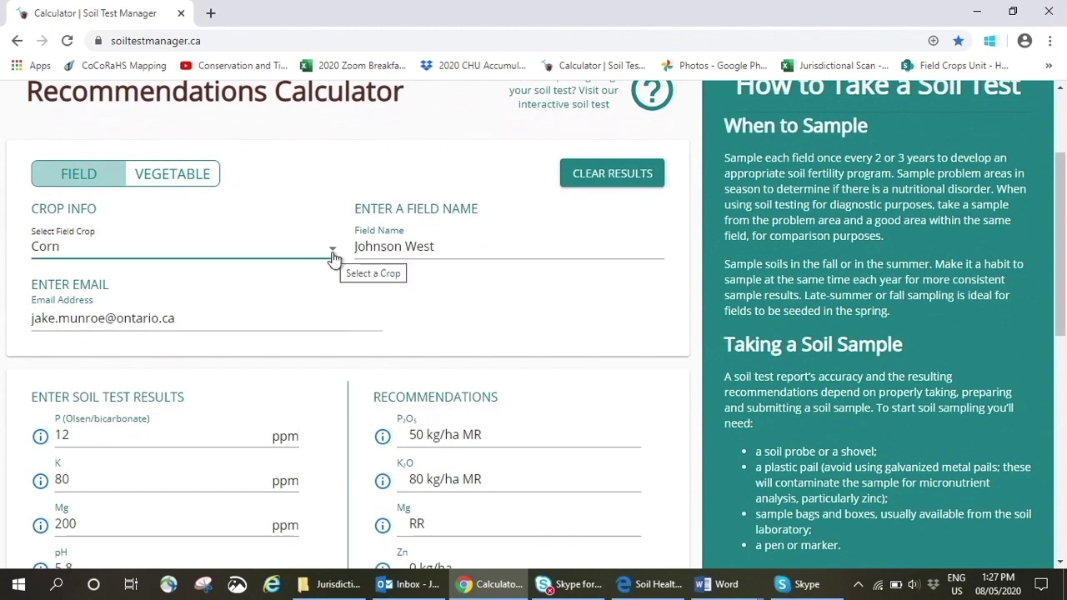
click(333, 258)
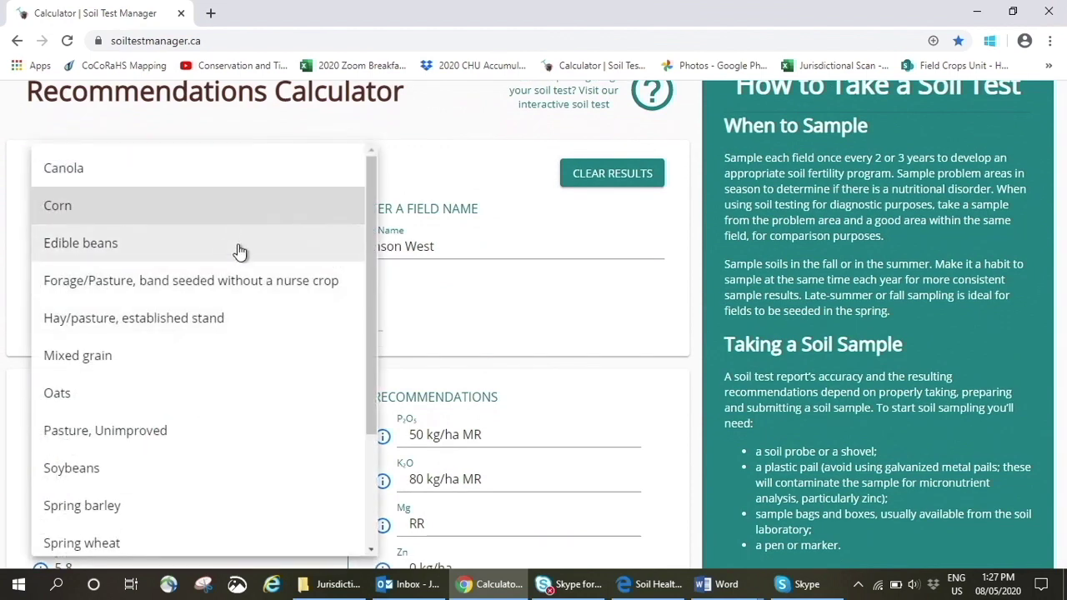
scroll(241, 258, down, 2)
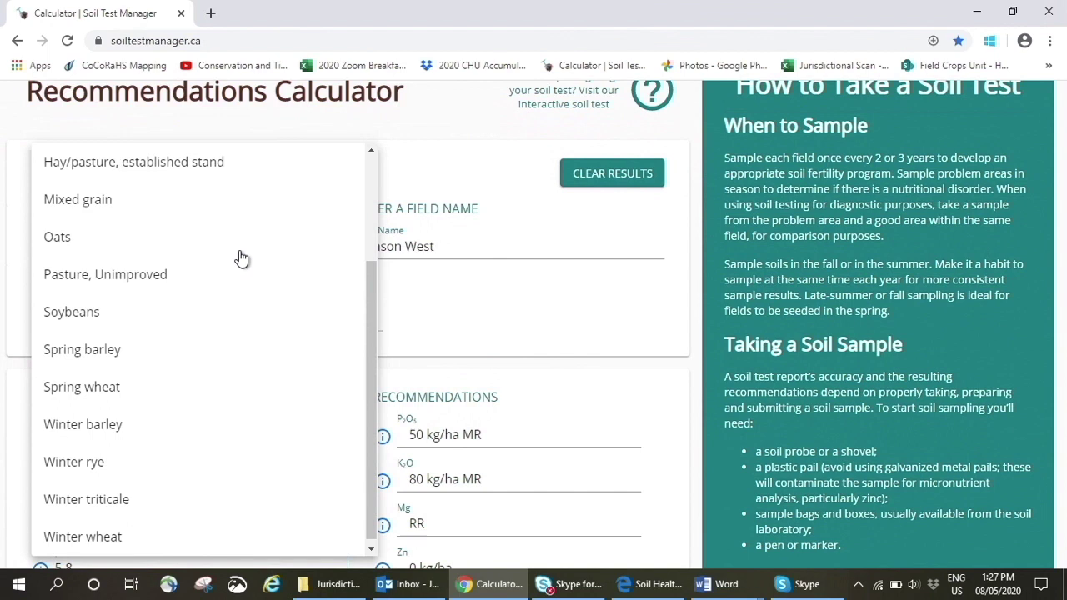
click(508, 293)
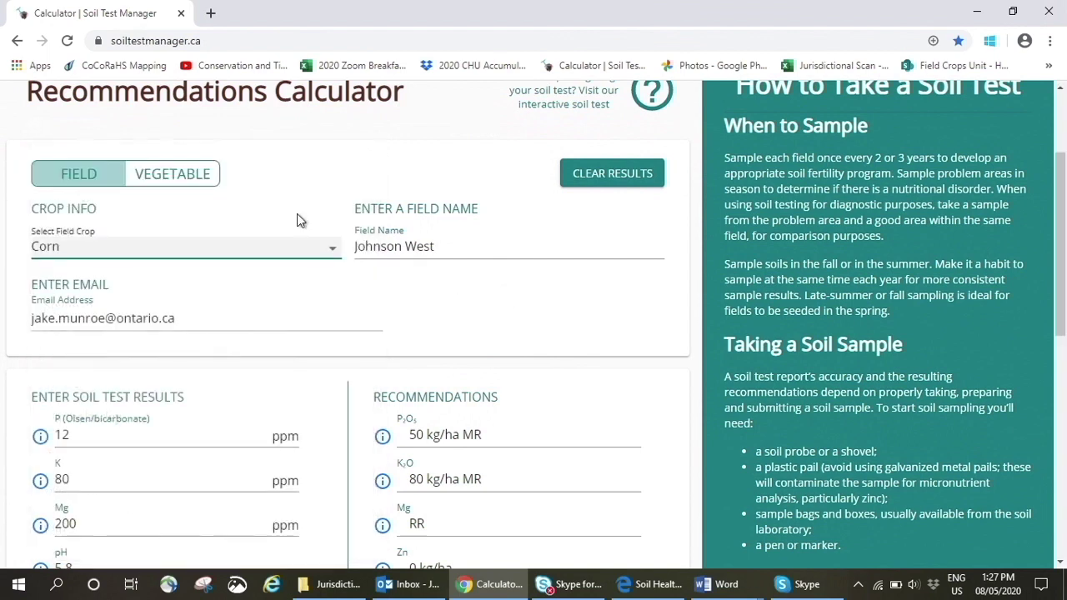
Step: Browse the vegetable crop list, then switch back to field crops with Corn selected
click(192, 183)
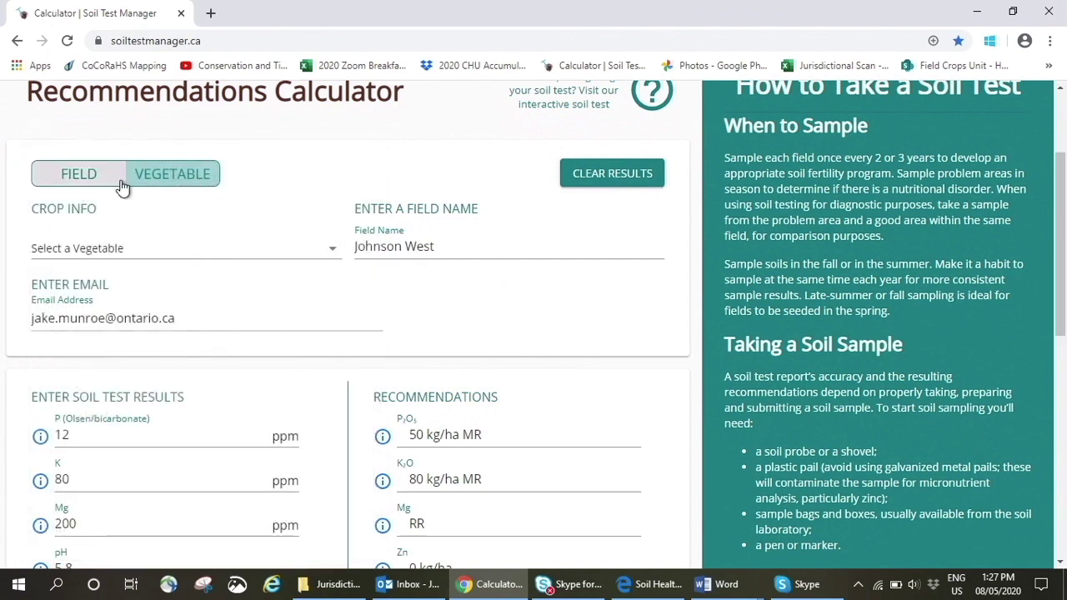
click(297, 249)
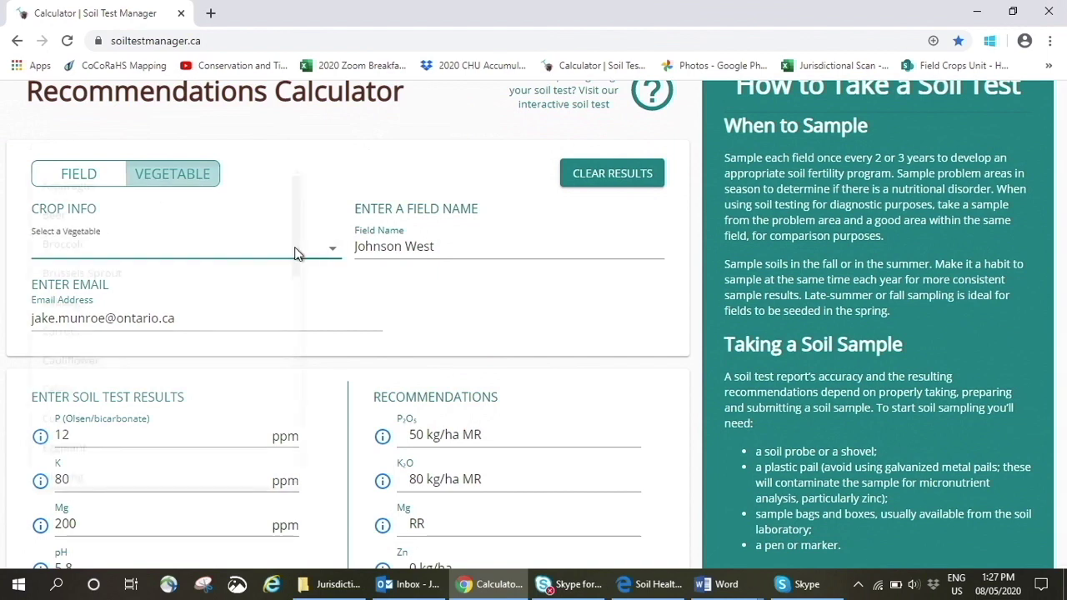
scroll(227, 301, down, 1)
scroll(227, 298, down, 9)
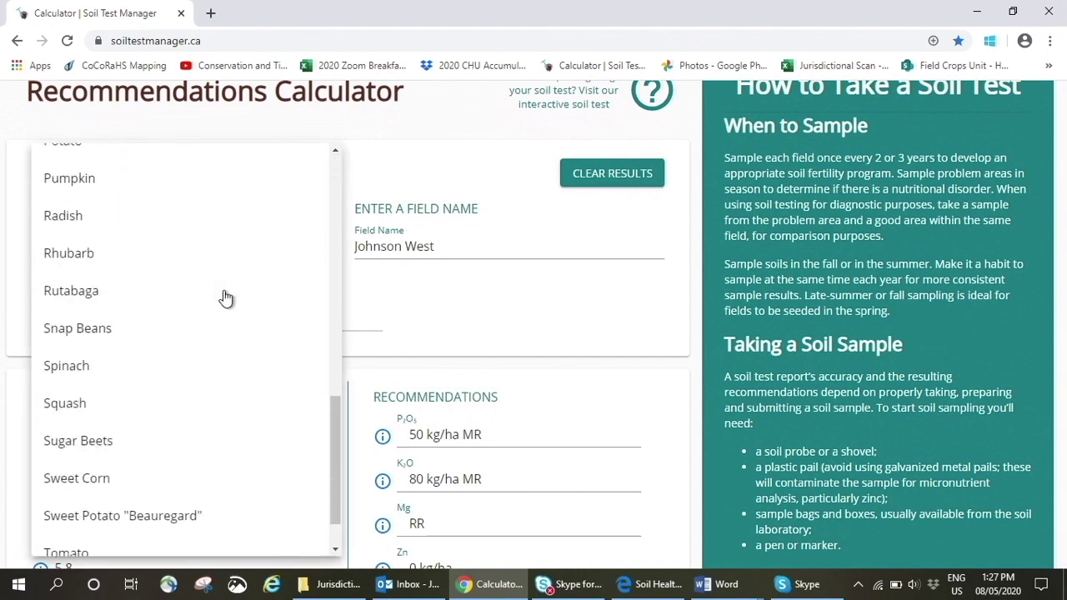
click(454, 296)
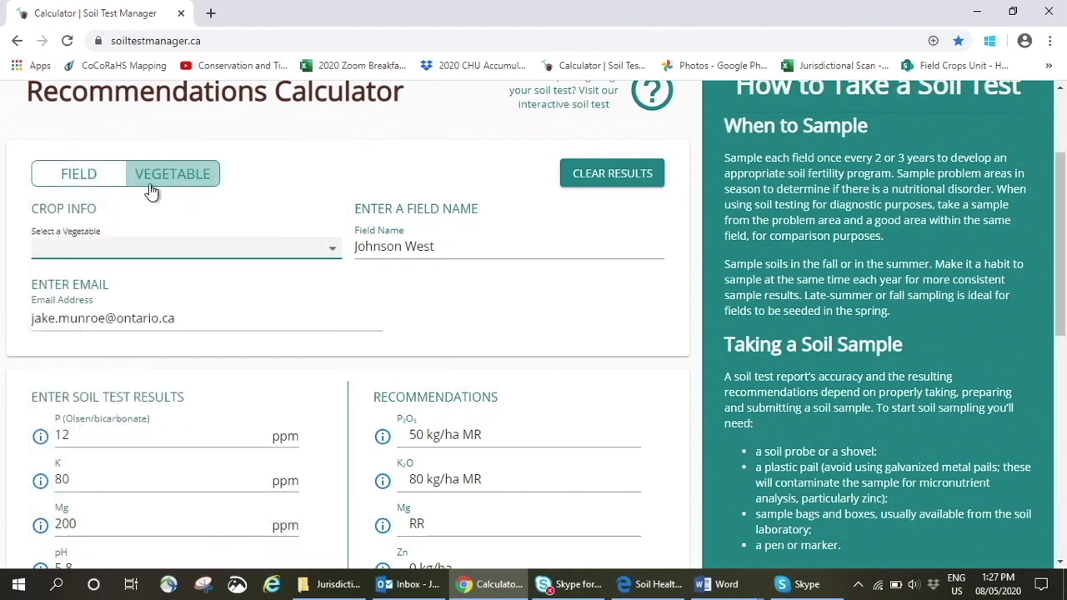
click(88, 177)
click(280, 248)
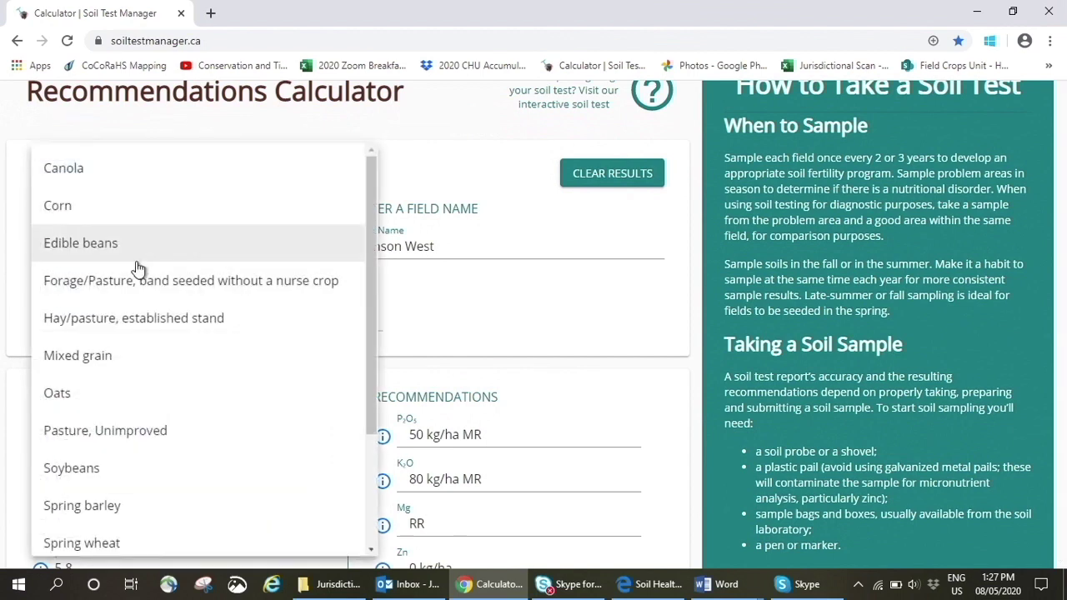
click(119, 209)
scroll(488, 302, down, 1)
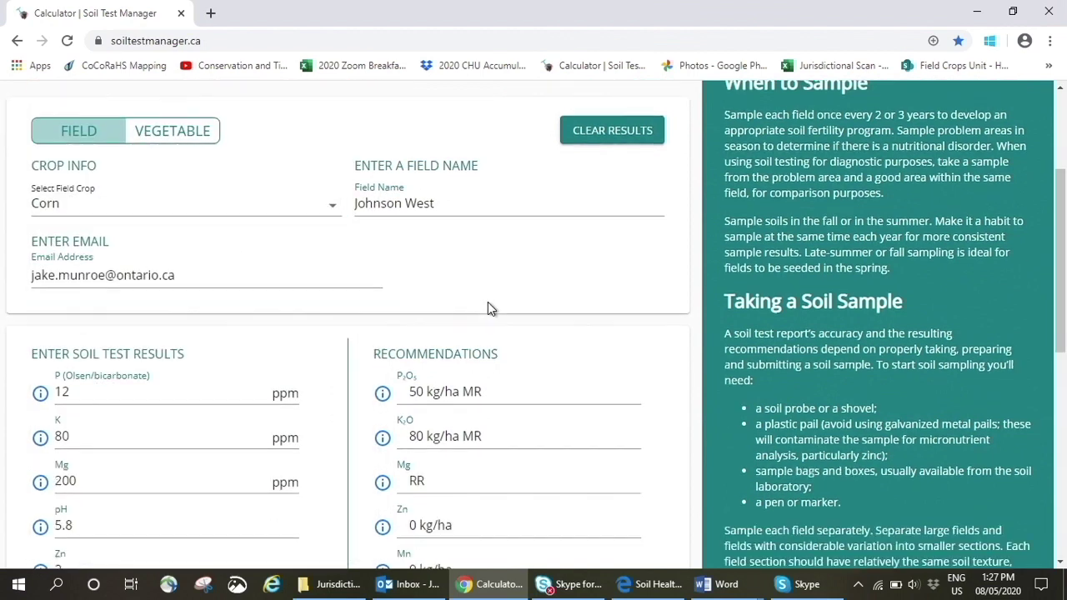
scroll(562, 214, down, 2)
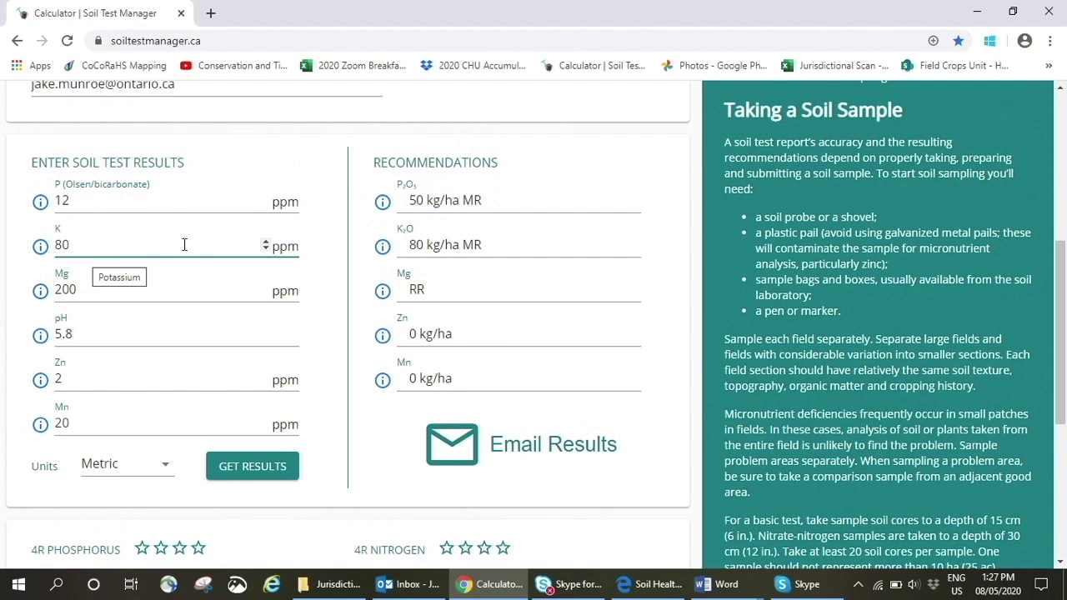
click(323, 255)
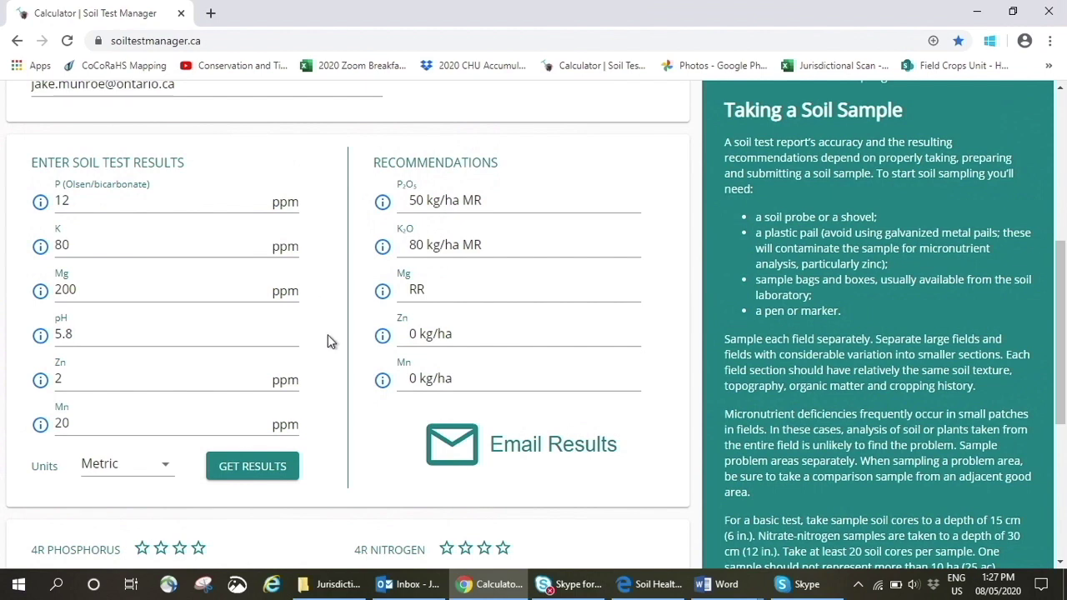
click(106, 334)
Step: Correct the soil pH value, fixing the mistyped digit
key(BackSpace)
key(BackSpace)
text(5)
key(BackSpace)
text(.8)
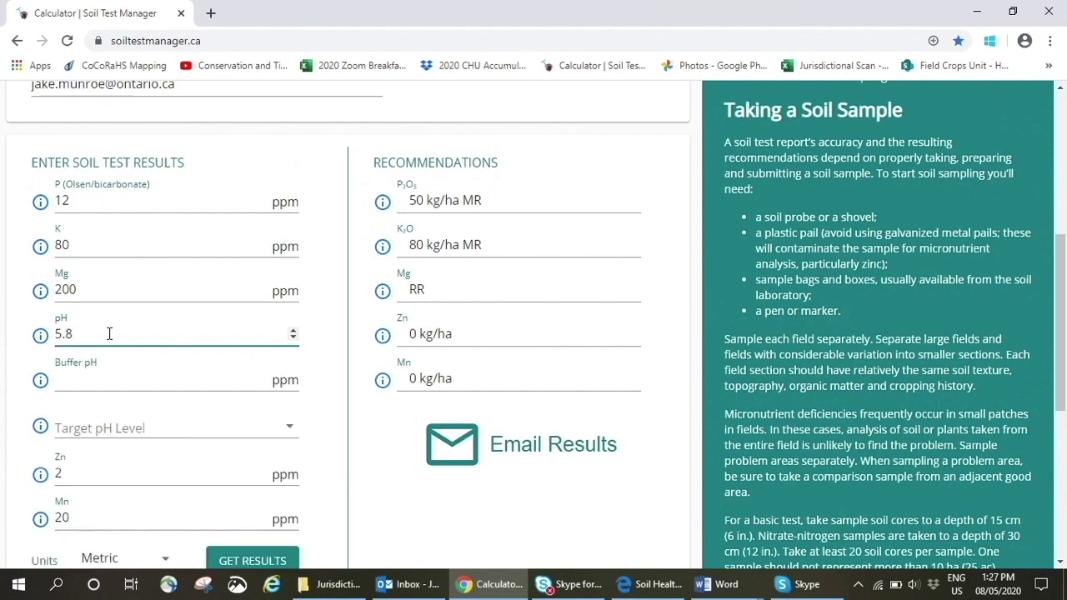
Step: Enter Buffer pH 6.5 and Target pH 7 to get a 6 T/ha lime recommendation
click(170, 376)
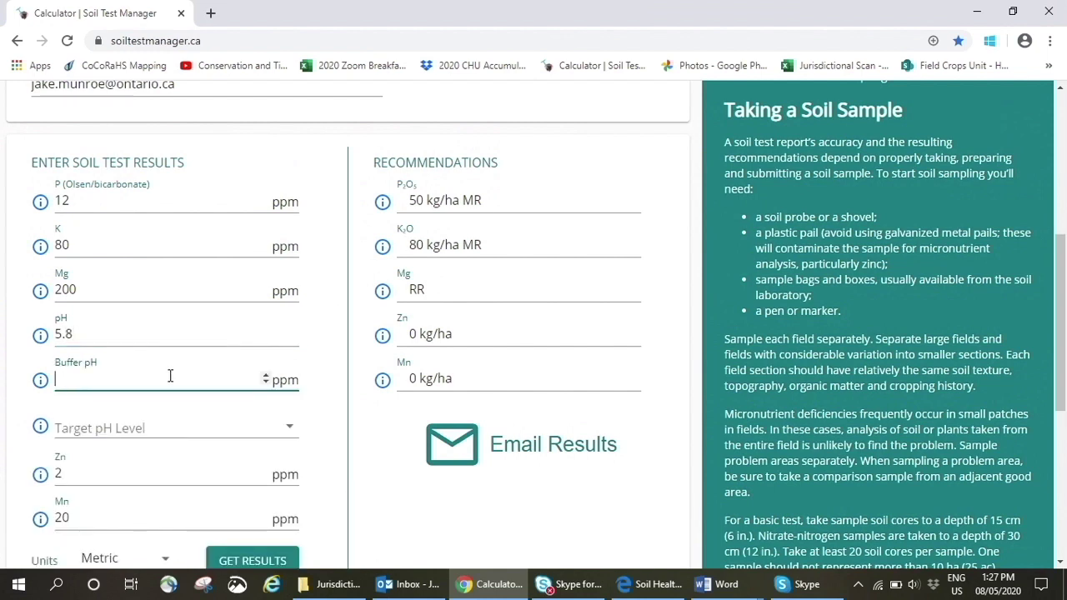
text(6.5)
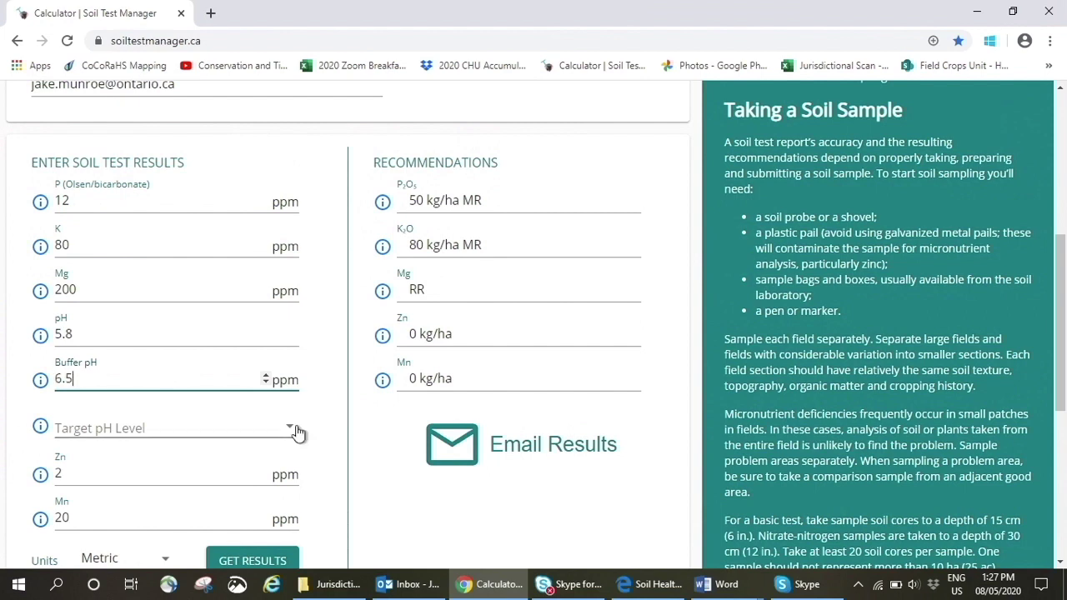
click(297, 430)
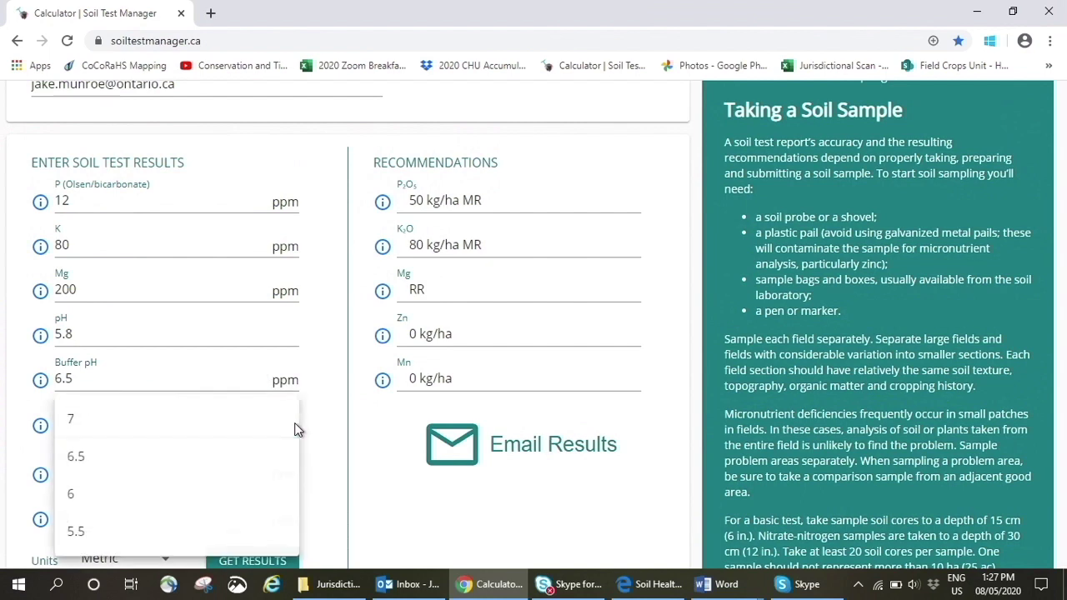
click(99, 425)
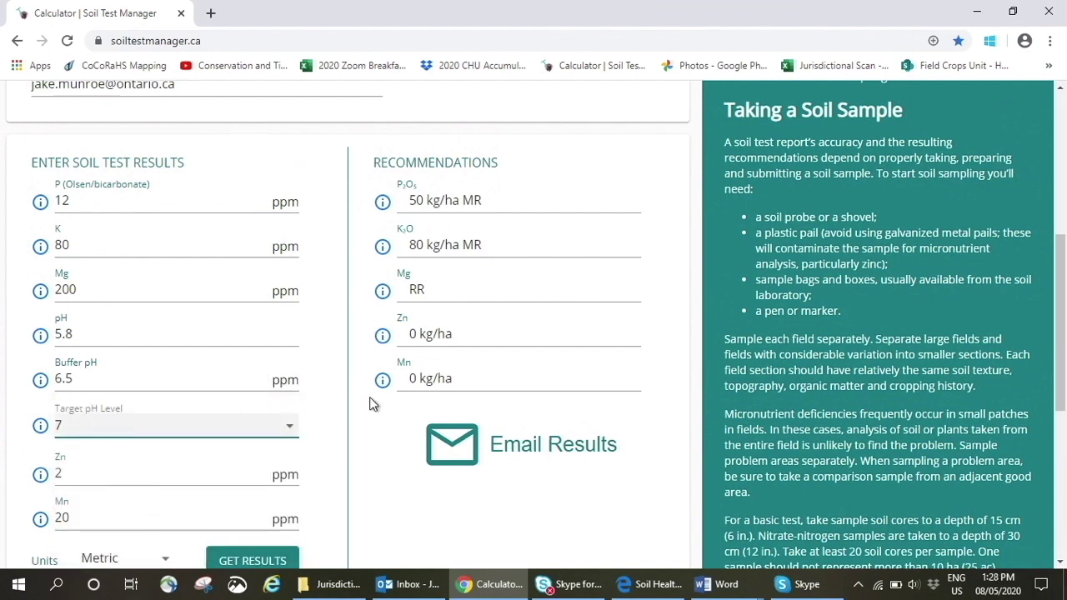
scroll(317, 438, down, 2)
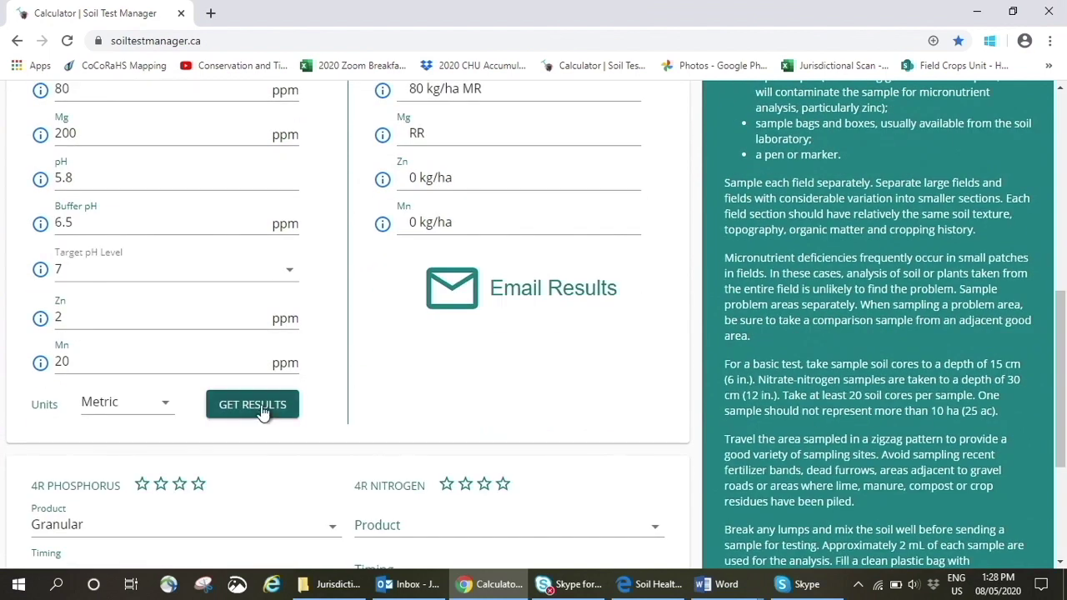
click(263, 413)
scroll(370, 407, up, 2)
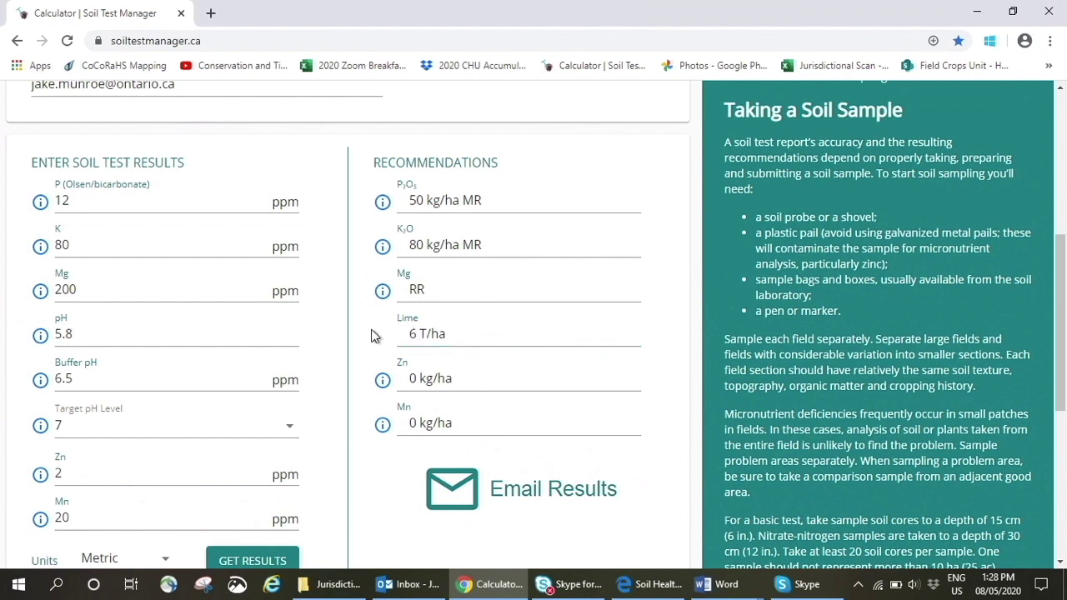
scroll(564, 334, down, 2)
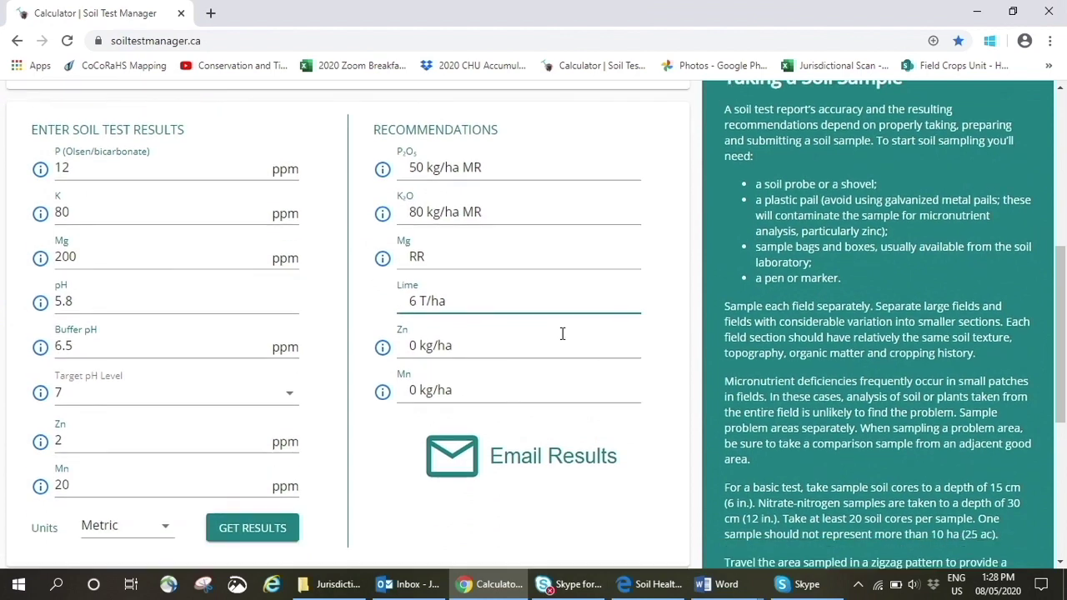
click(150, 416)
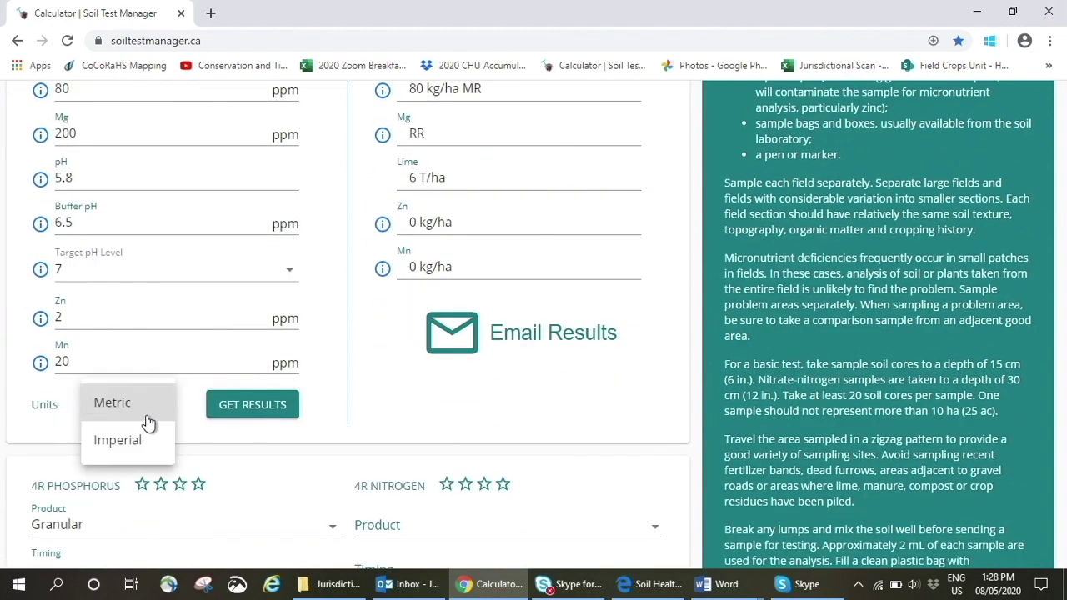
Step: Recalculate in Imperial units (5353 lb/ac lime, 71 lb/ac K2O) and view the K2O explanation
click(136, 448)
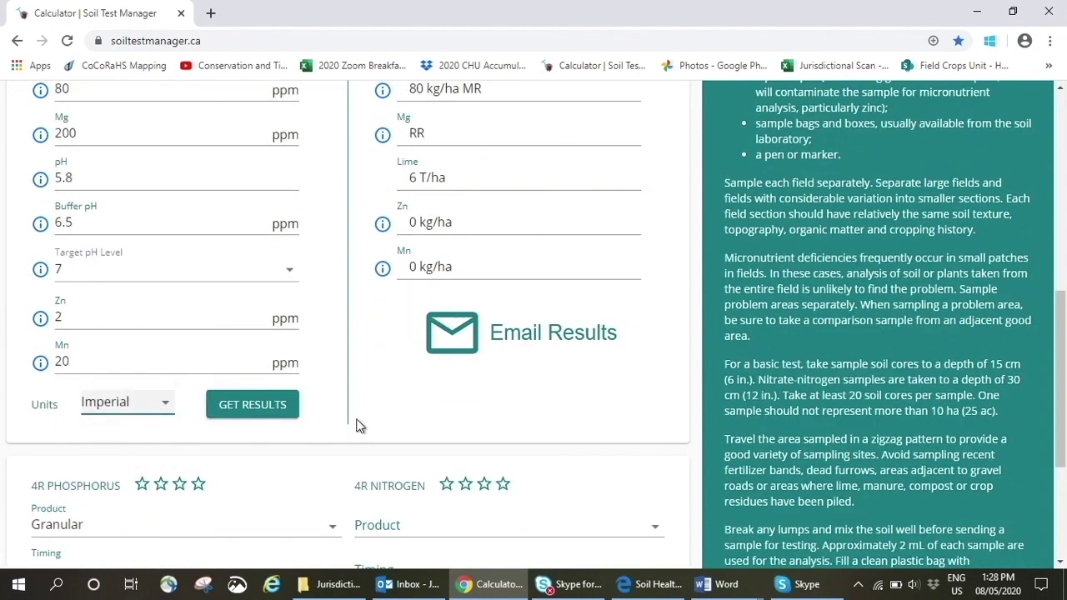
click(267, 408)
scroll(529, 400, up, 2)
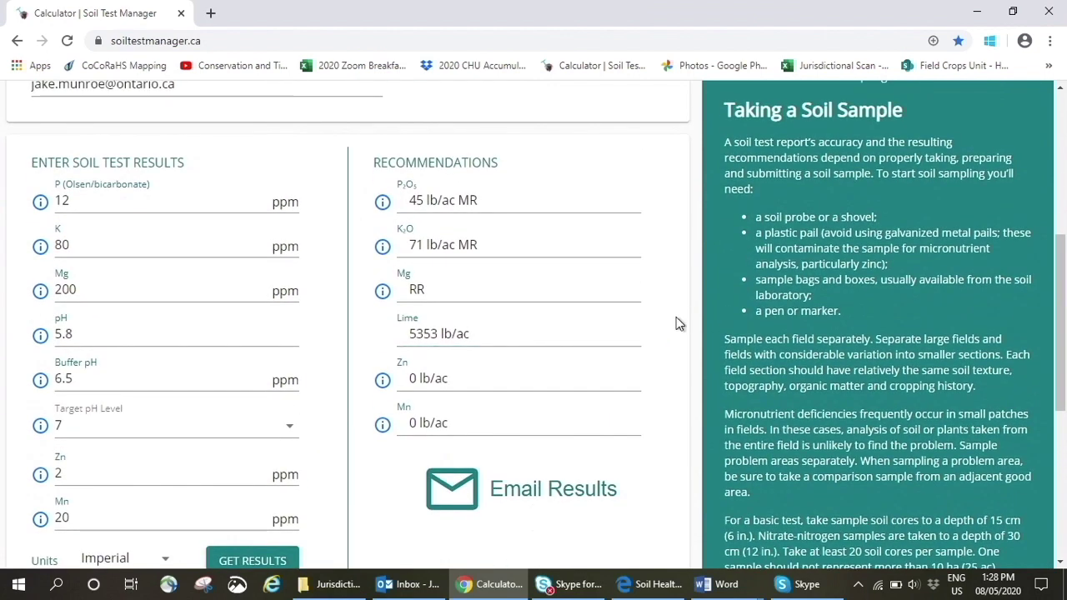
scroll(644, 374, down, 2)
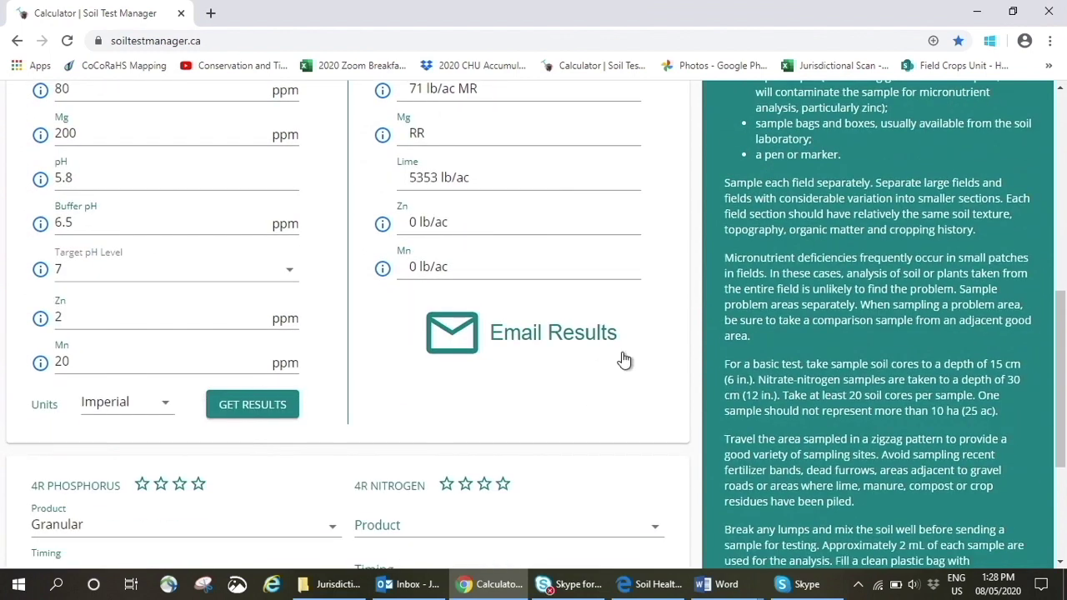
scroll(634, 355, up, 1)
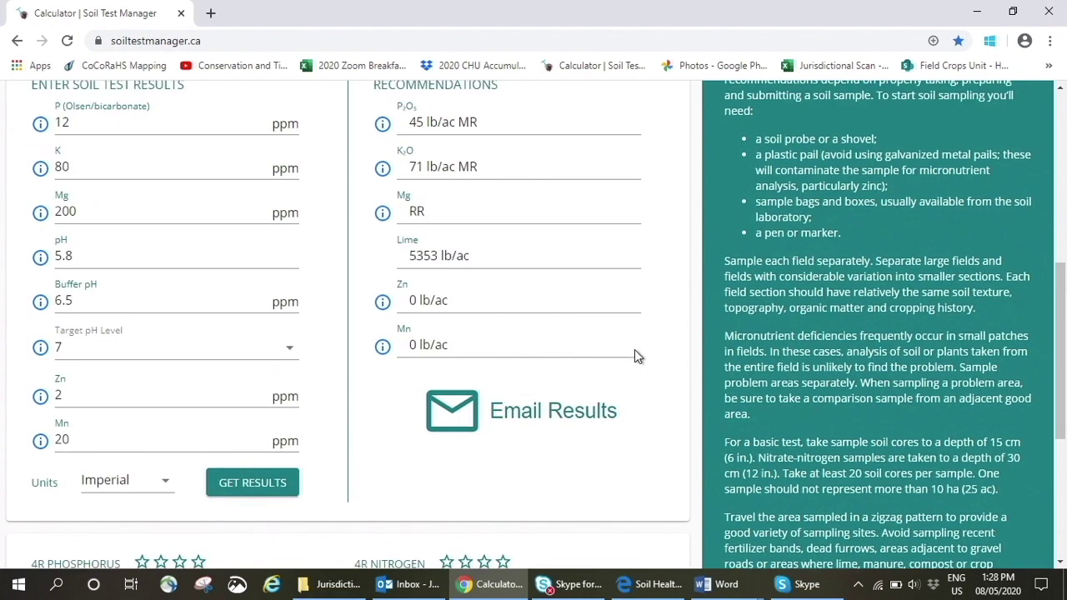
click(383, 169)
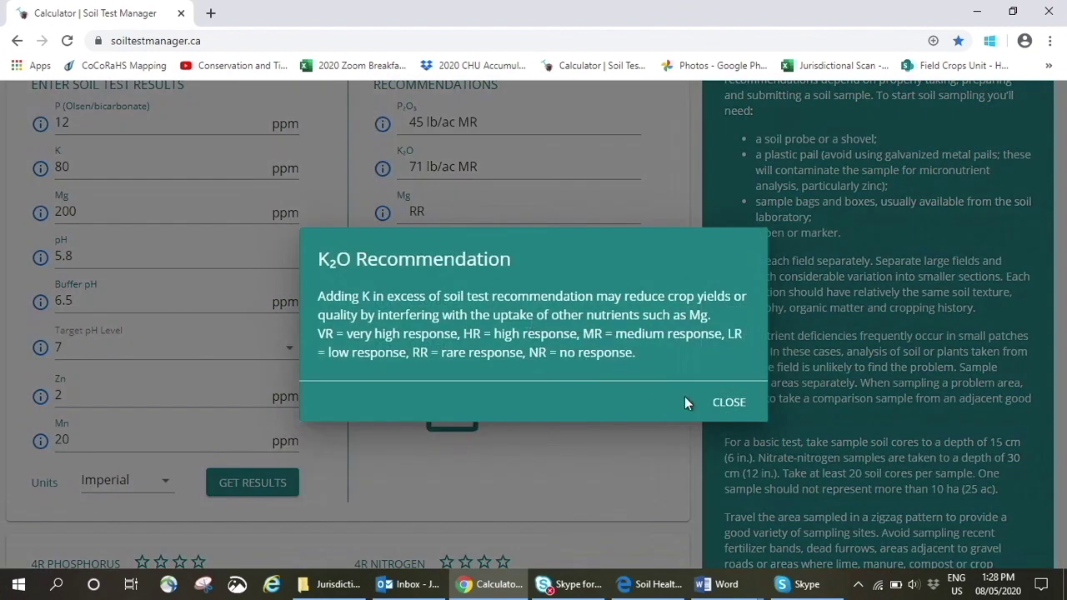
Step: Dismiss the K2O explanation, email the results, and acknowledge the Email Sent confirmation
click(726, 403)
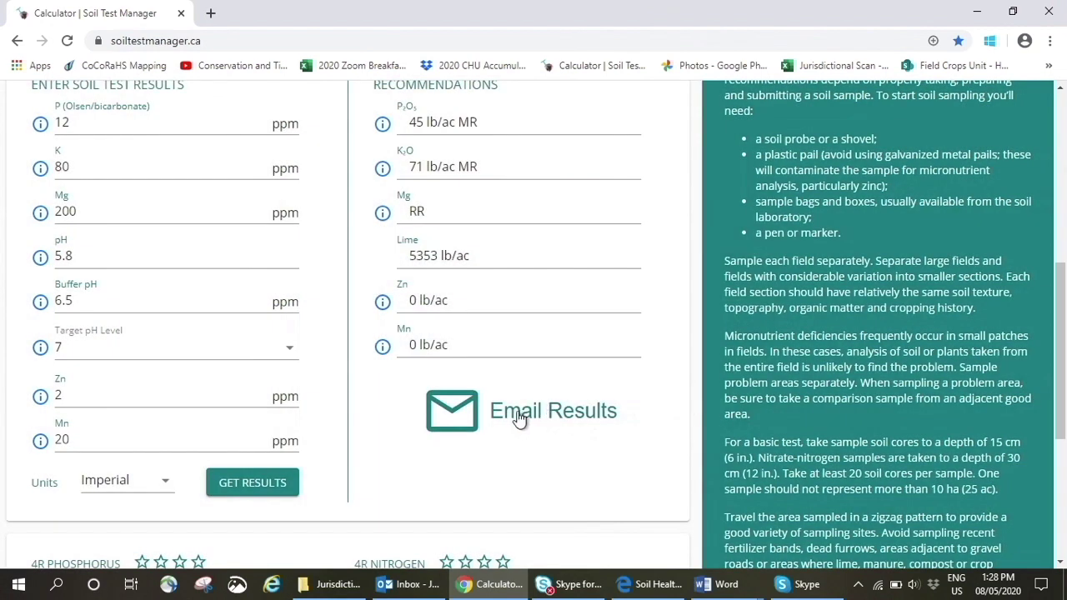
click(519, 418)
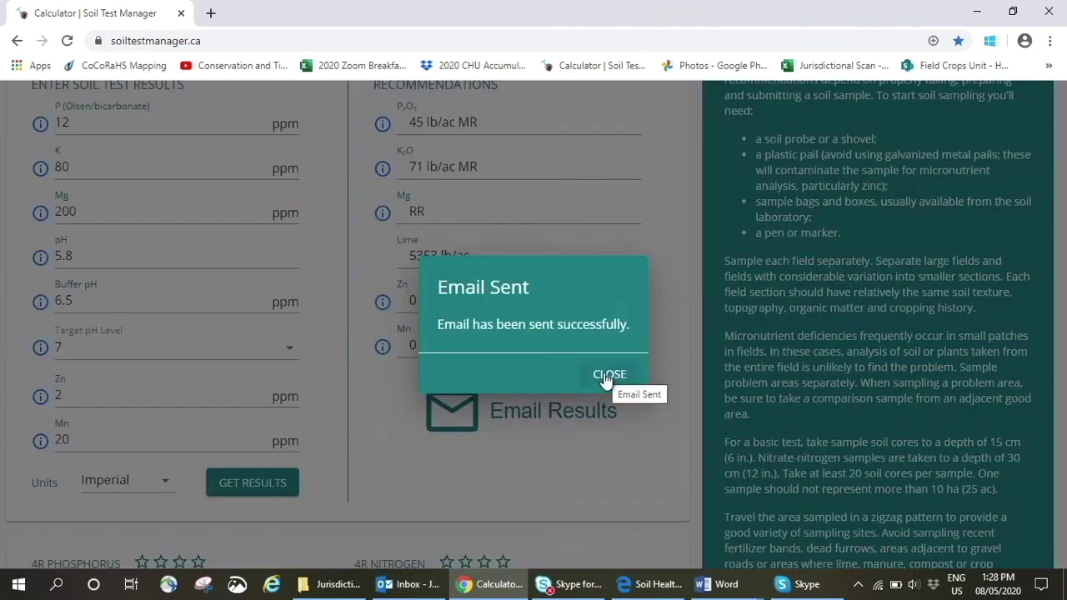
click(607, 376)
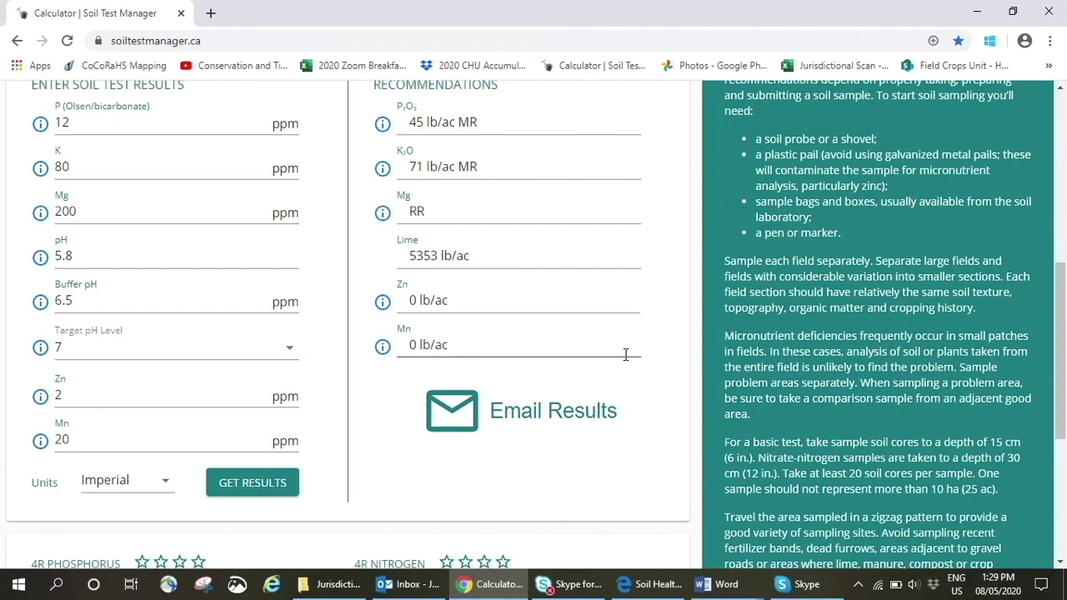
Step: Submit a 4R Phosphorus plan of Granular, At planting, Band/in-furrow for a four-star rating
scroll(625, 355, down, 4)
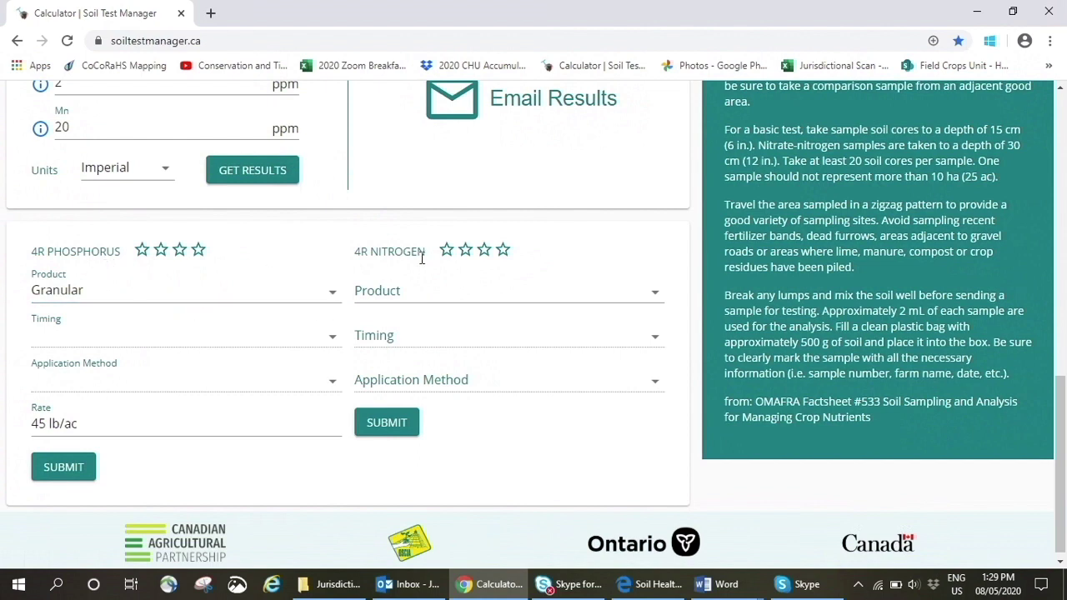
click(330, 297)
click(165, 302)
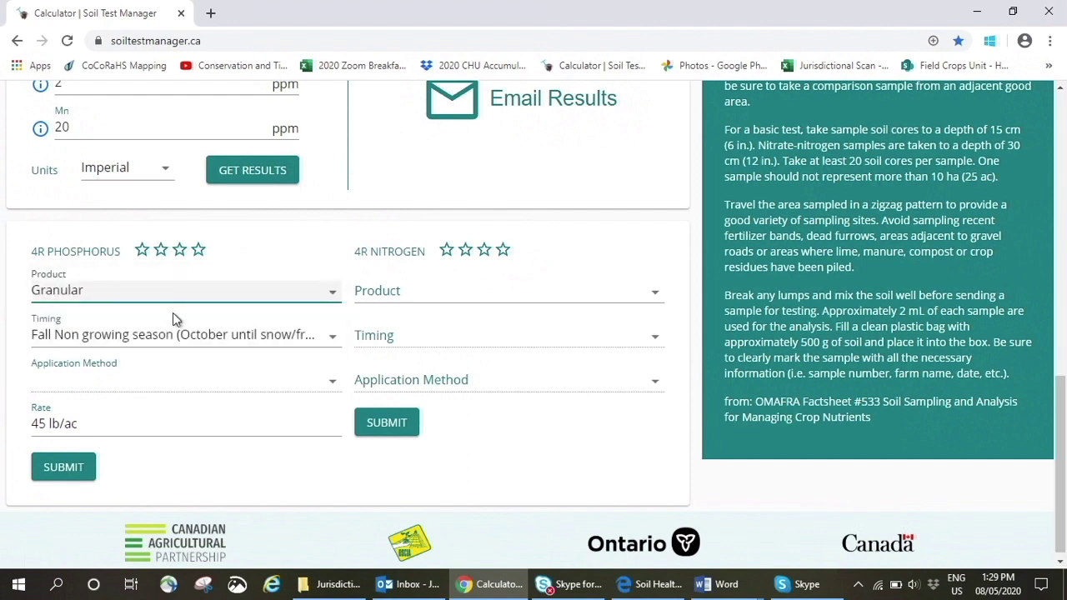
click(308, 340)
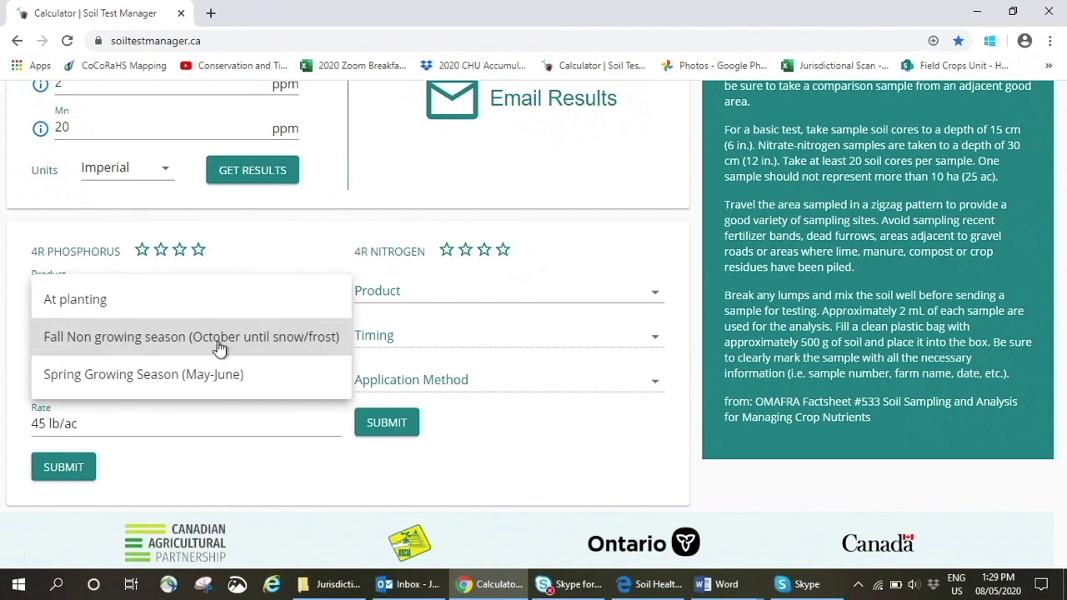
click(109, 305)
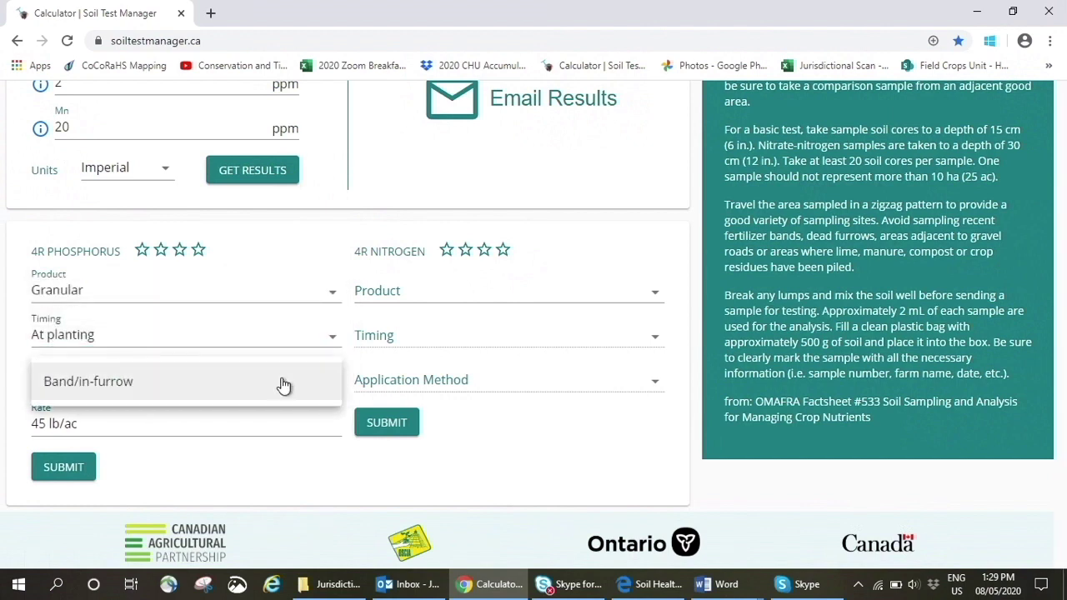
click(102, 387)
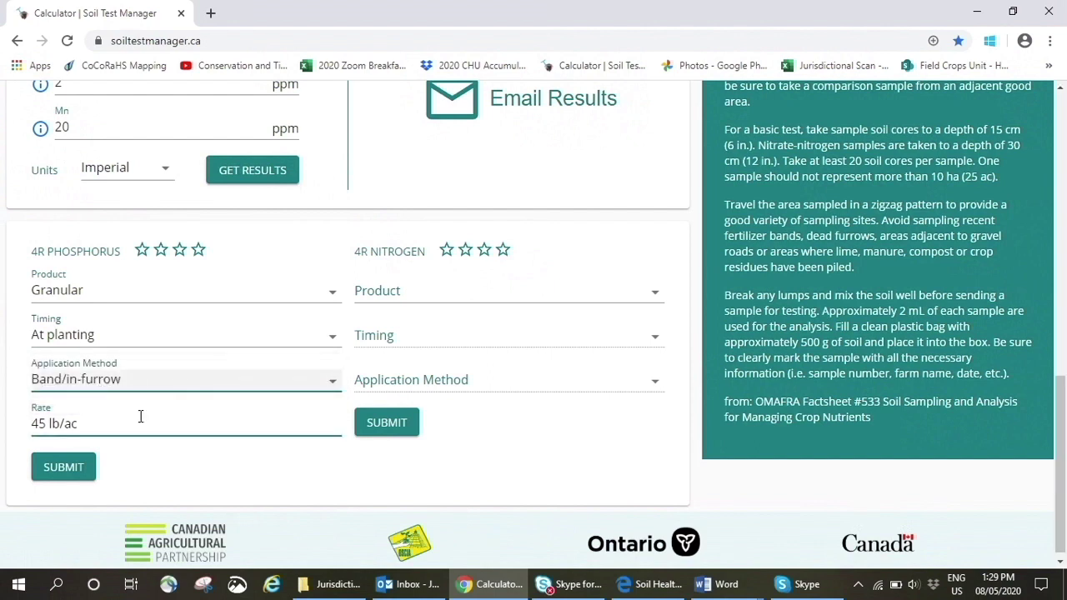
click(78, 470)
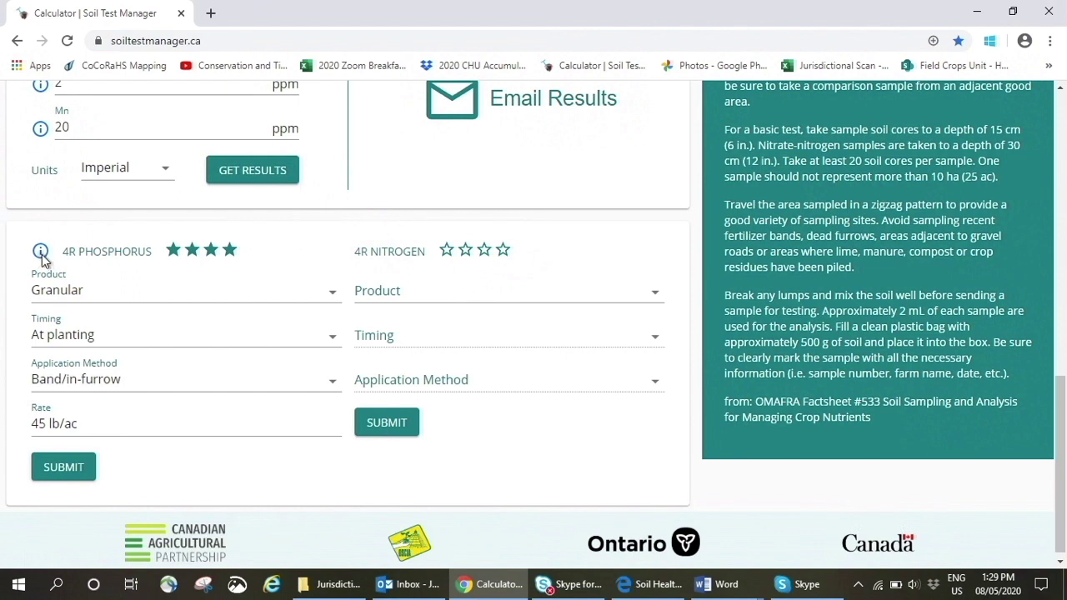
Step: Review the four-star reasoning, then resubmit phosphorus as fall non-growing season, broadcast not incorporated
click(41, 252)
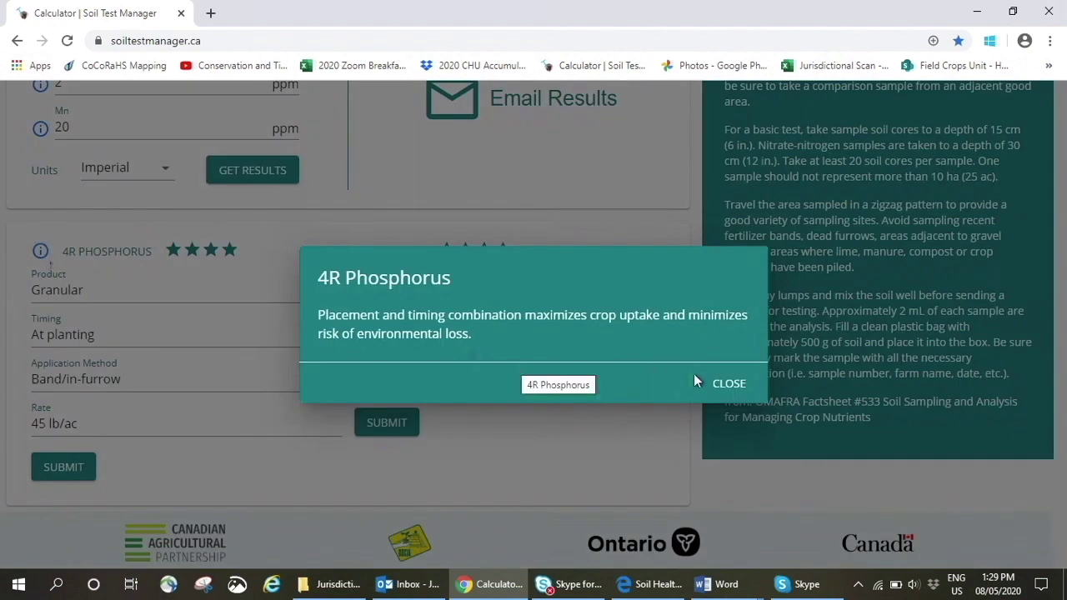
click(728, 384)
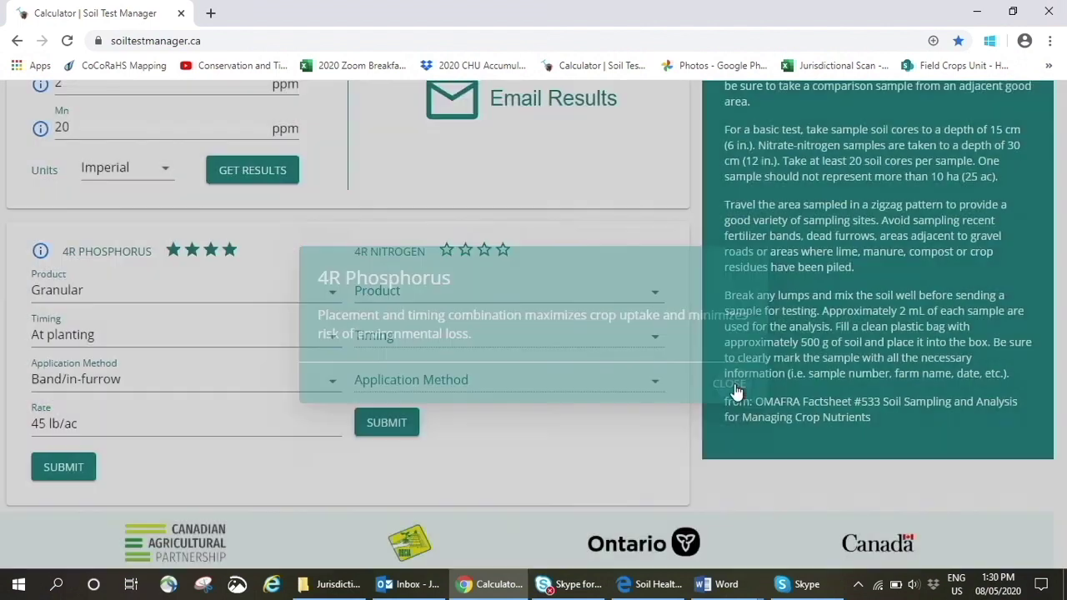
click(316, 341)
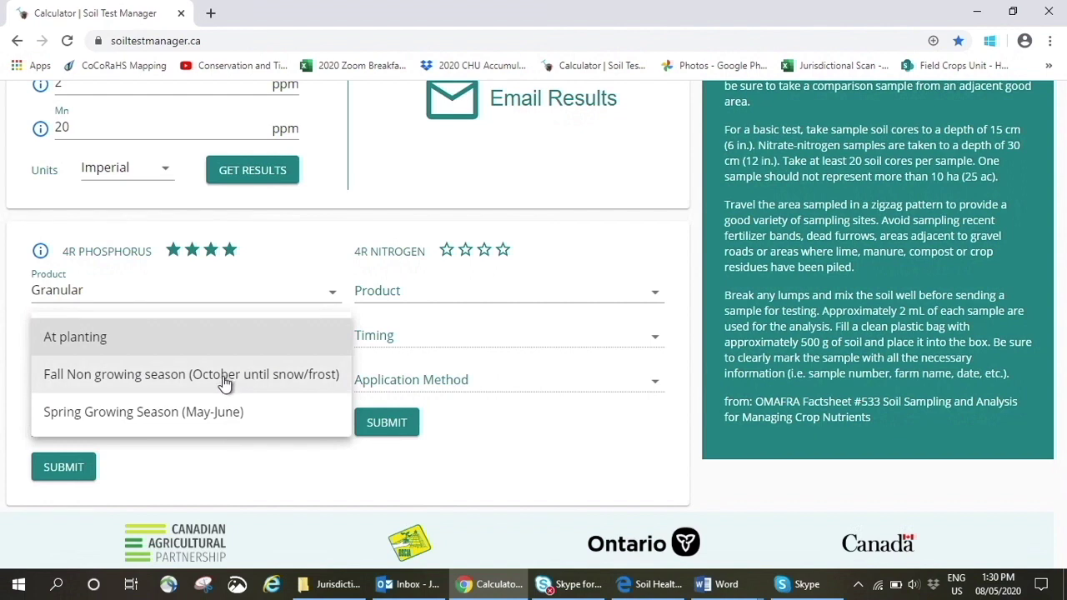
click(169, 389)
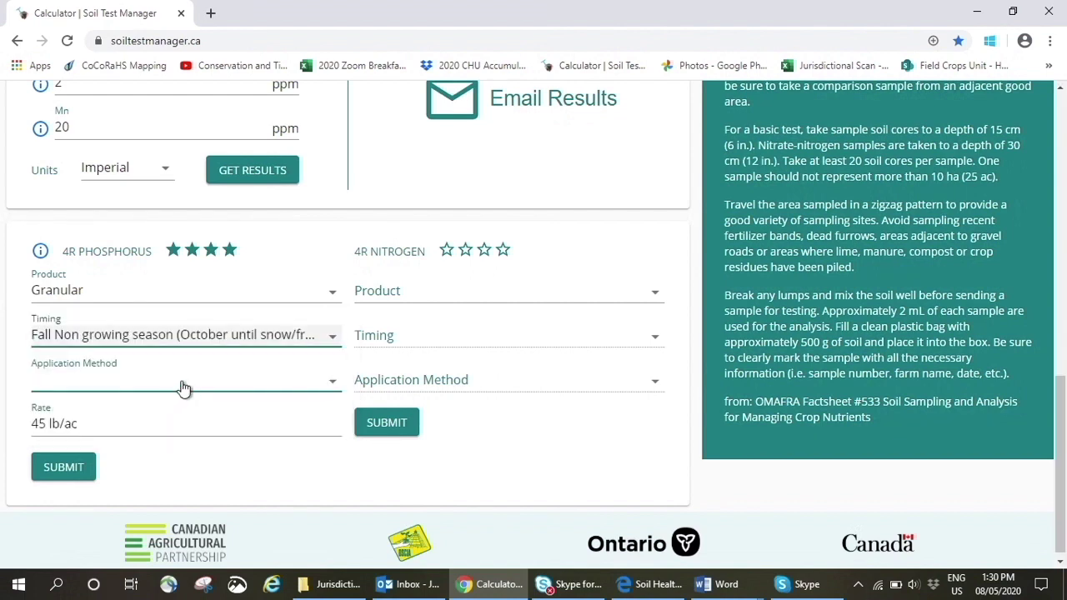
click(255, 387)
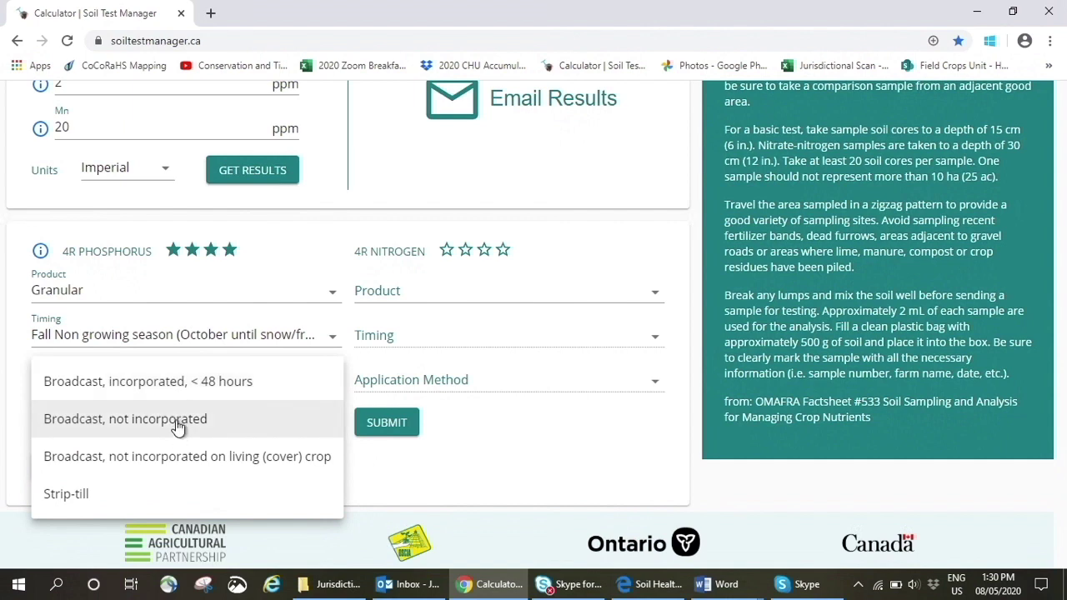
click(178, 425)
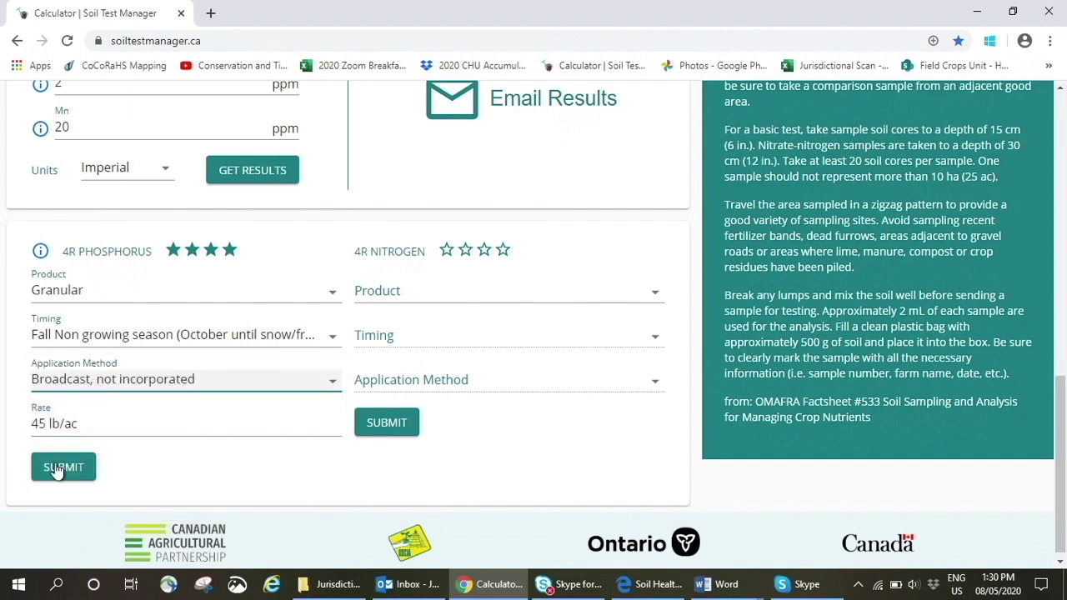
click(59, 468)
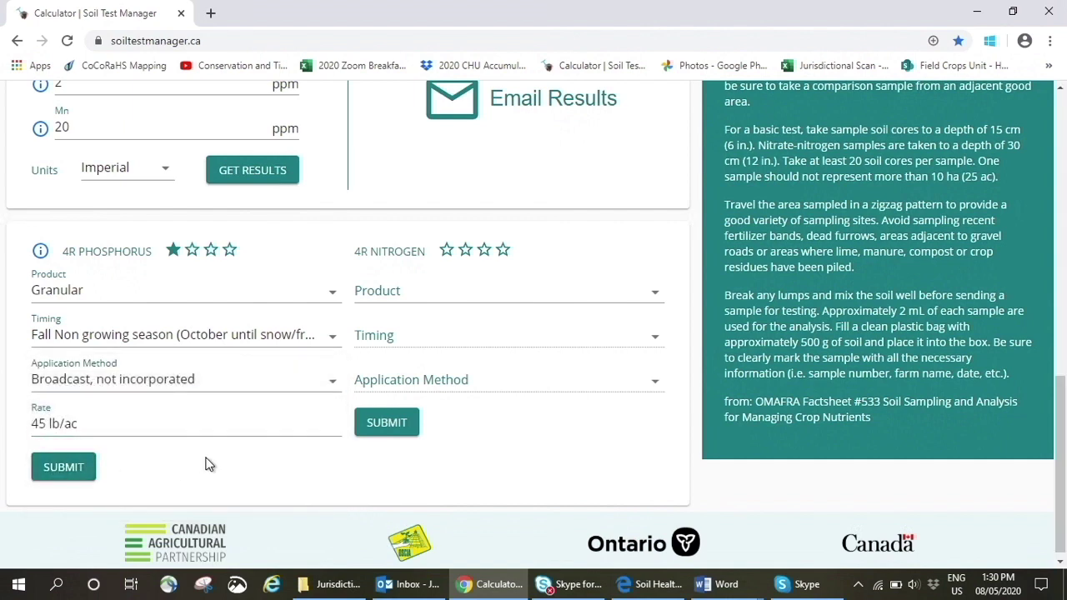
click(40, 252)
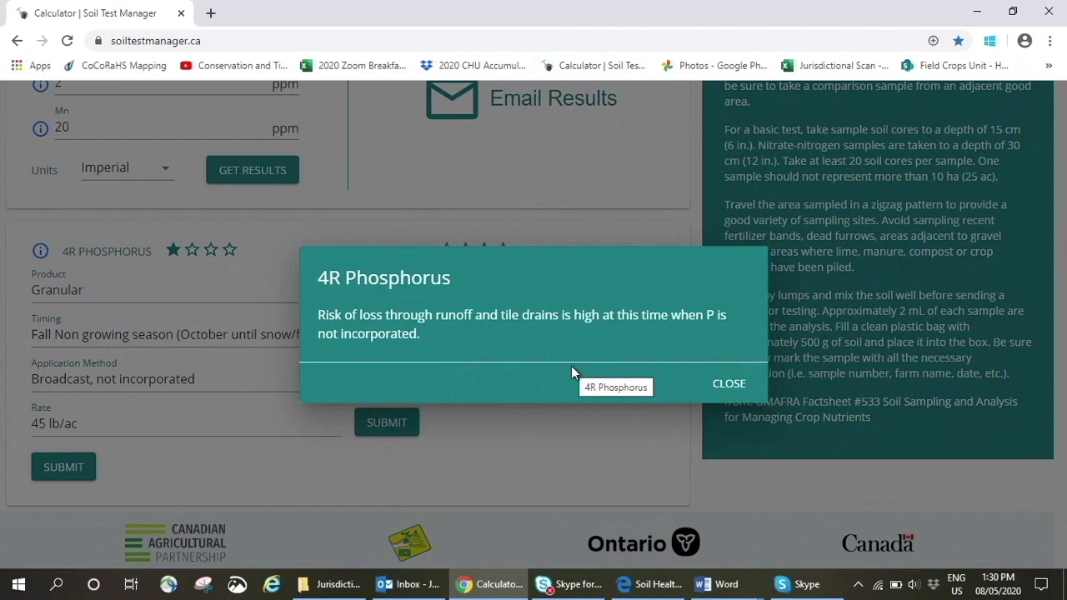
click(729, 385)
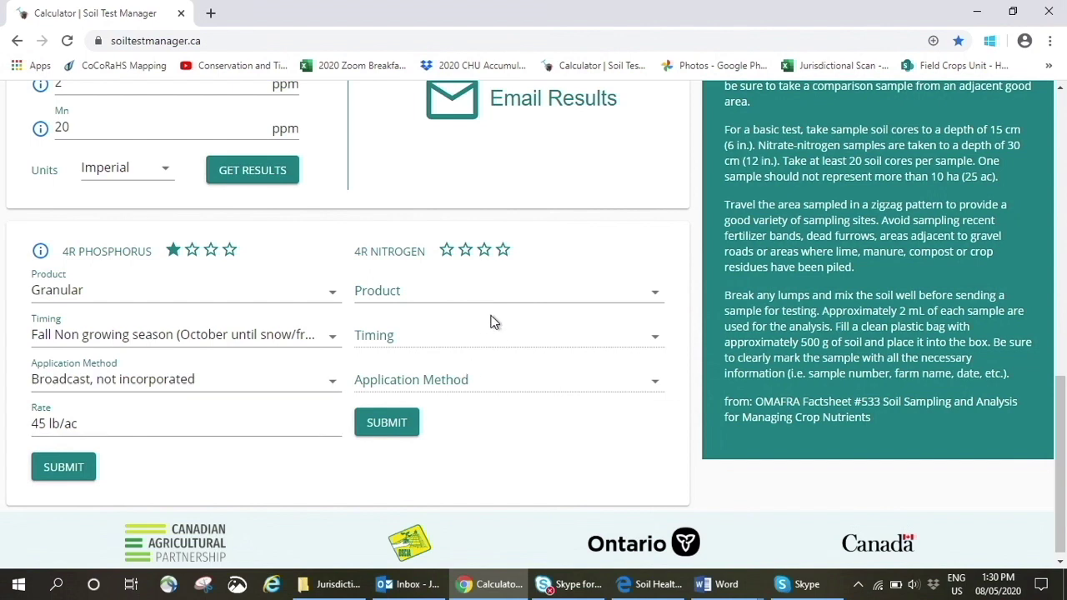
Step: Rate urea (46-0-0), Pre-plant, Surface incorporated < 48 hours for nitrogen, earning 2.5 stars
click(653, 297)
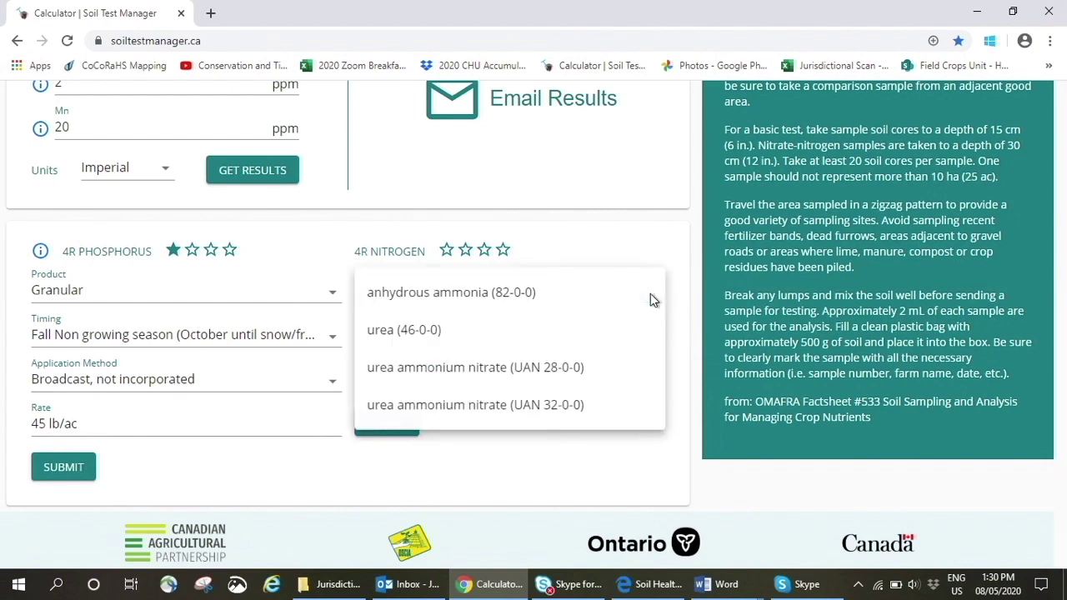
click(425, 331)
click(510, 334)
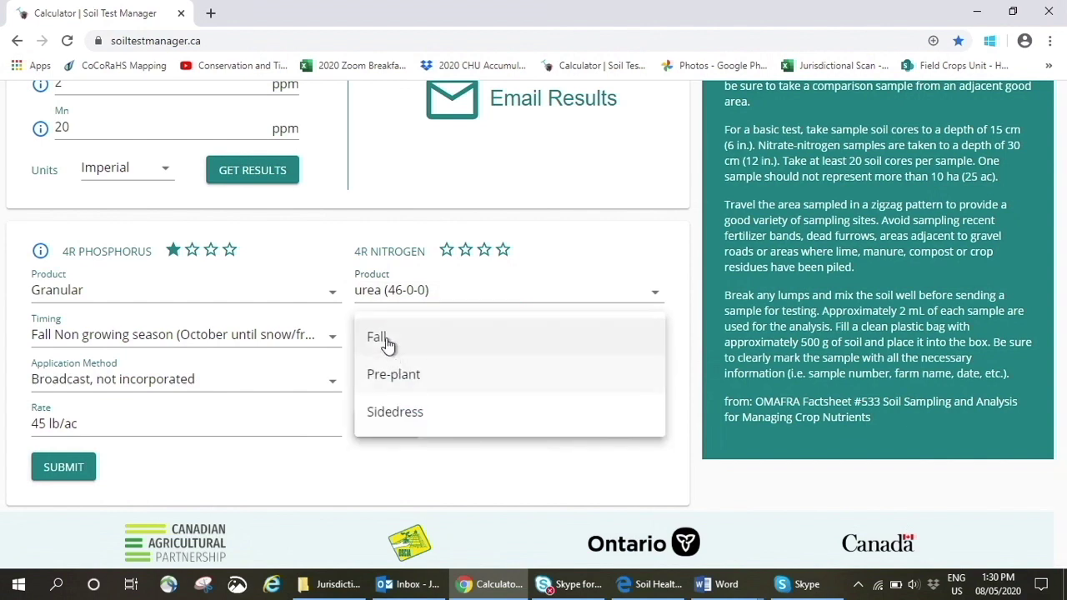
click(397, 388)
click(487, 383)
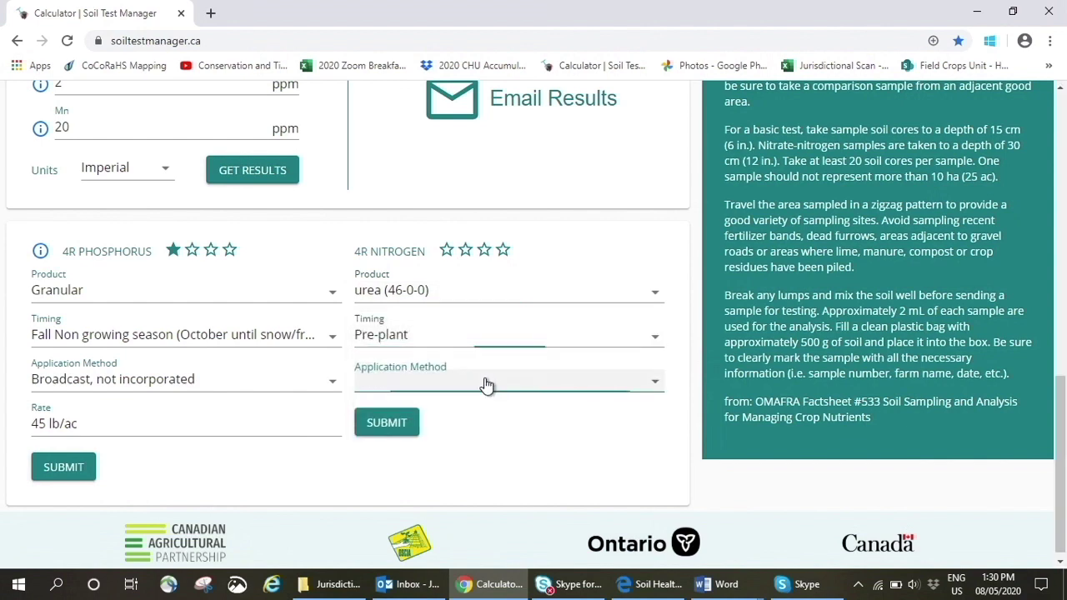
click(469, 381)
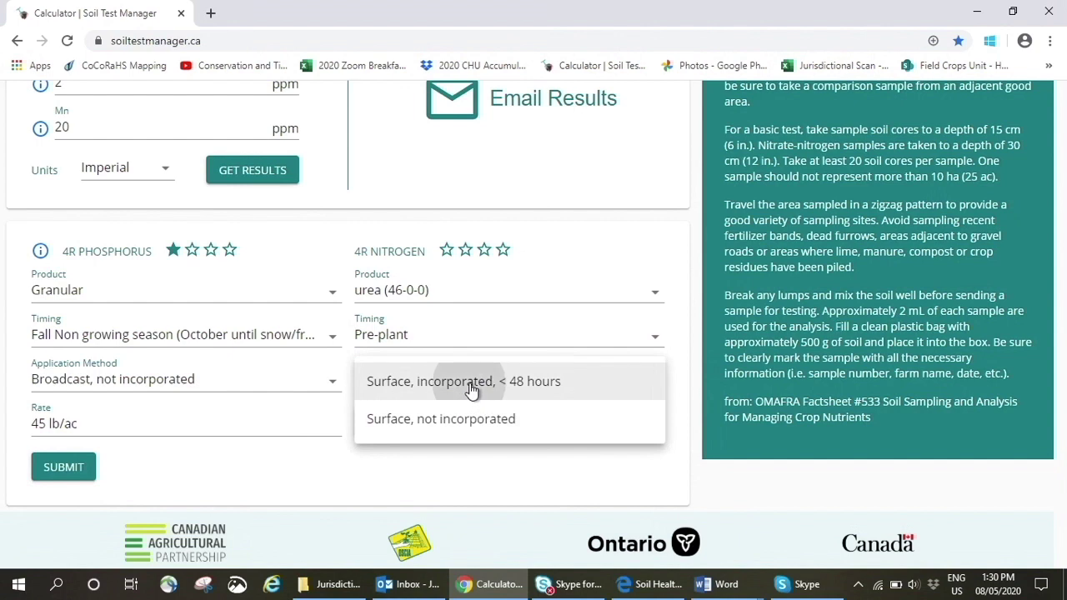
click(396, 427)
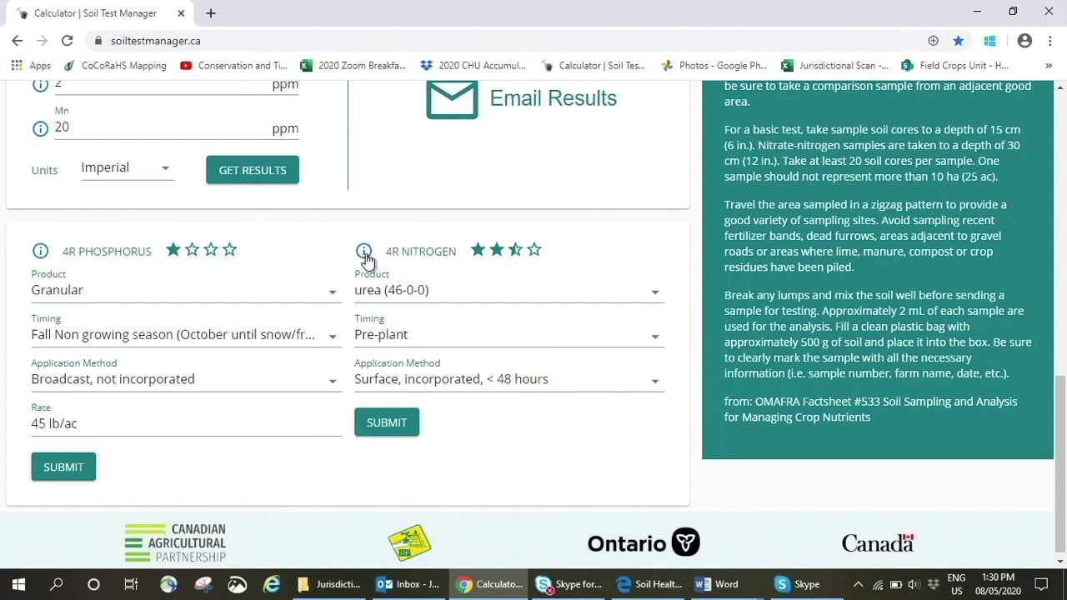
Step: Resubmit nitrogen as Surface, not incorporated, dropping the rating to one star
click(608, 382)
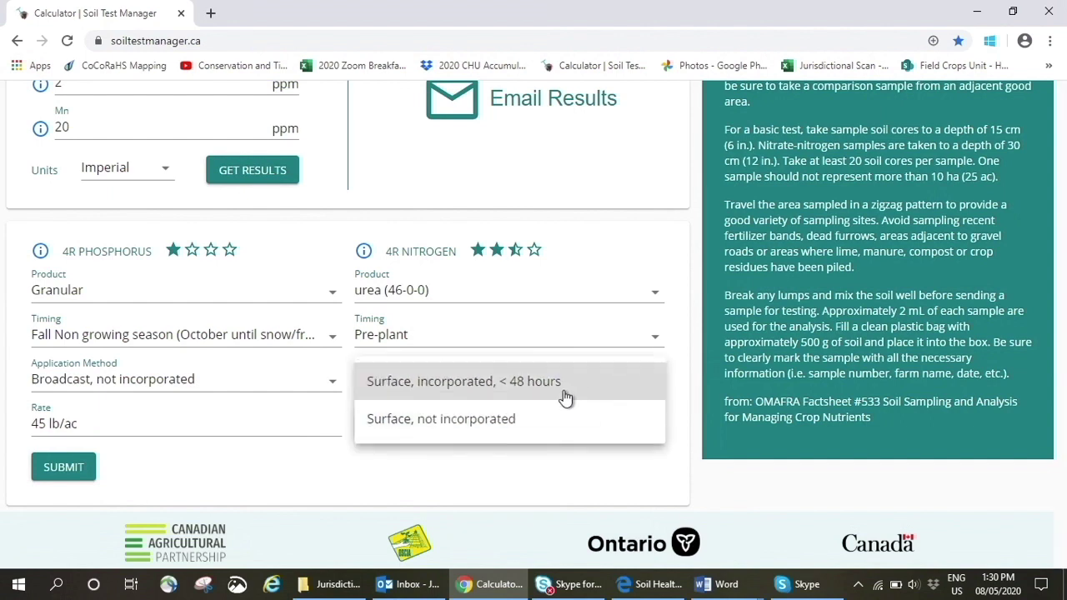
click(512, 424)
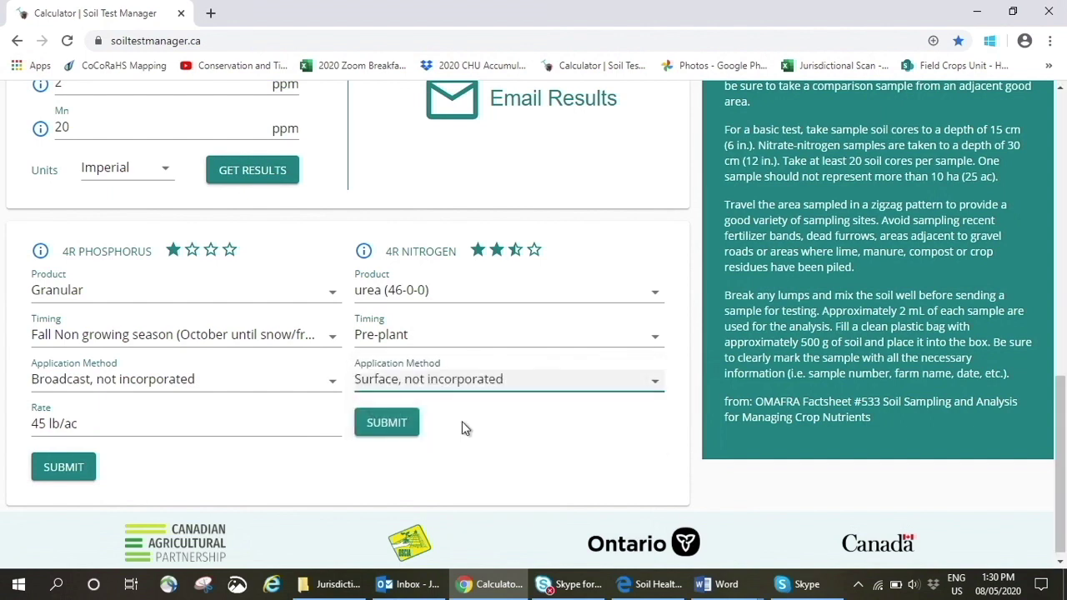
click(379, 427)
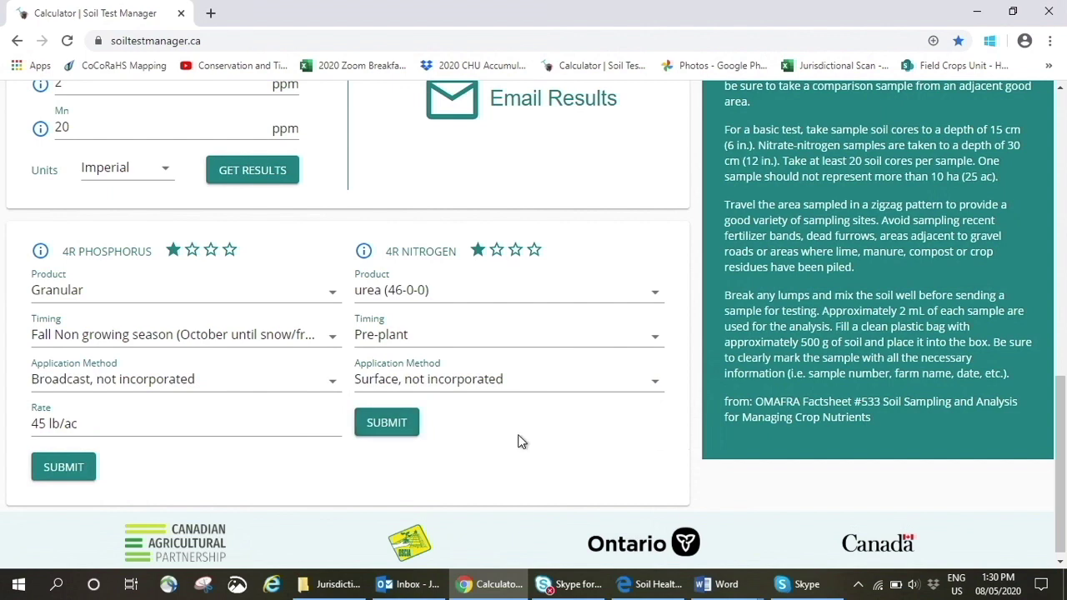